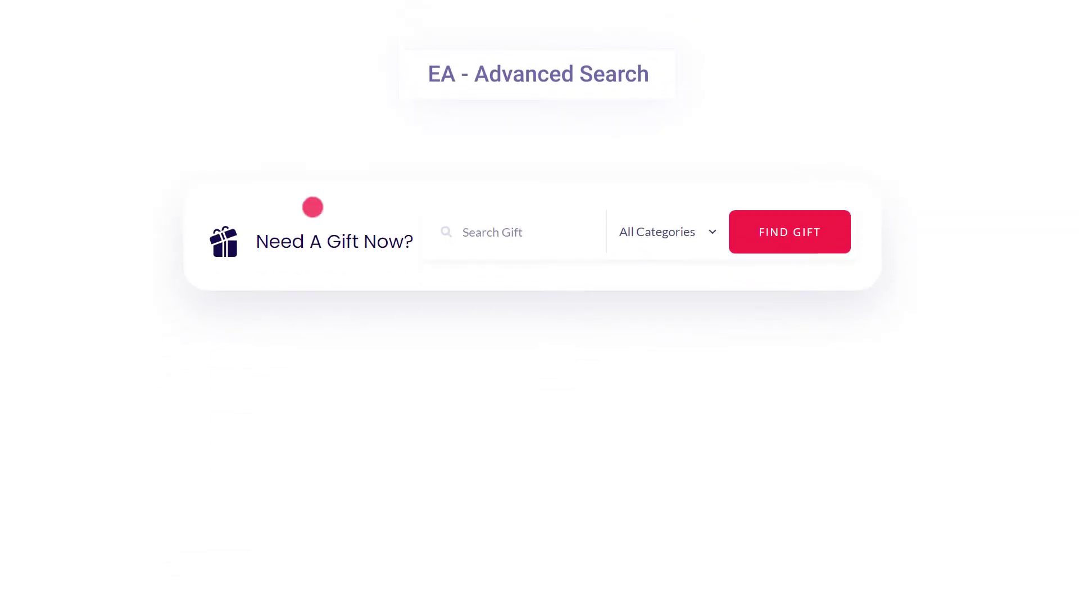
Demo the finished gift search with a drone query, then a 'make up' query in Beauty
click(458, 232)
text(drone)
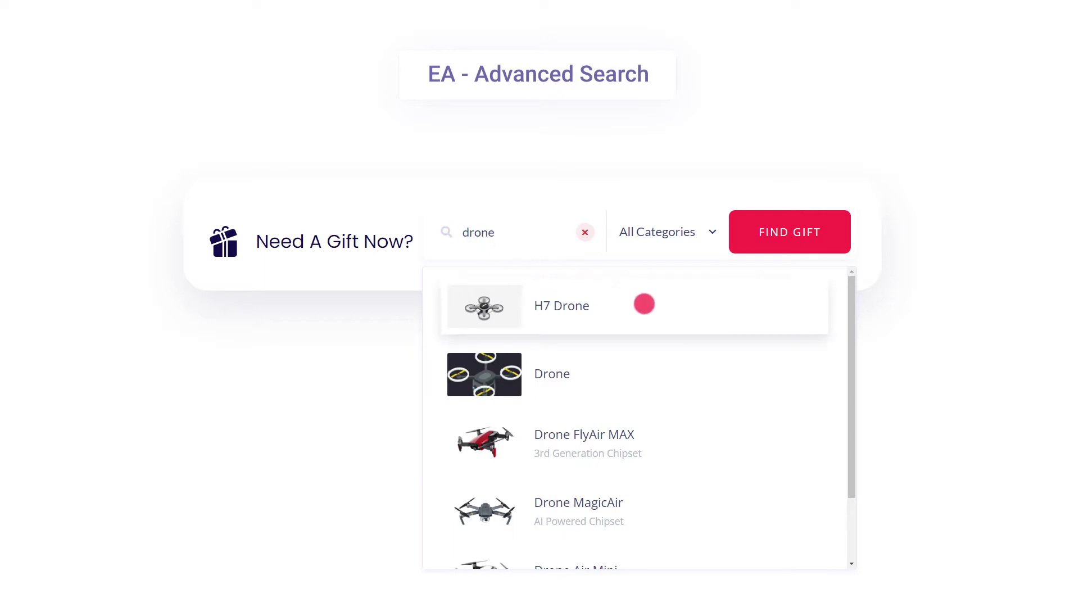
scroll(651, 306, down, 2)
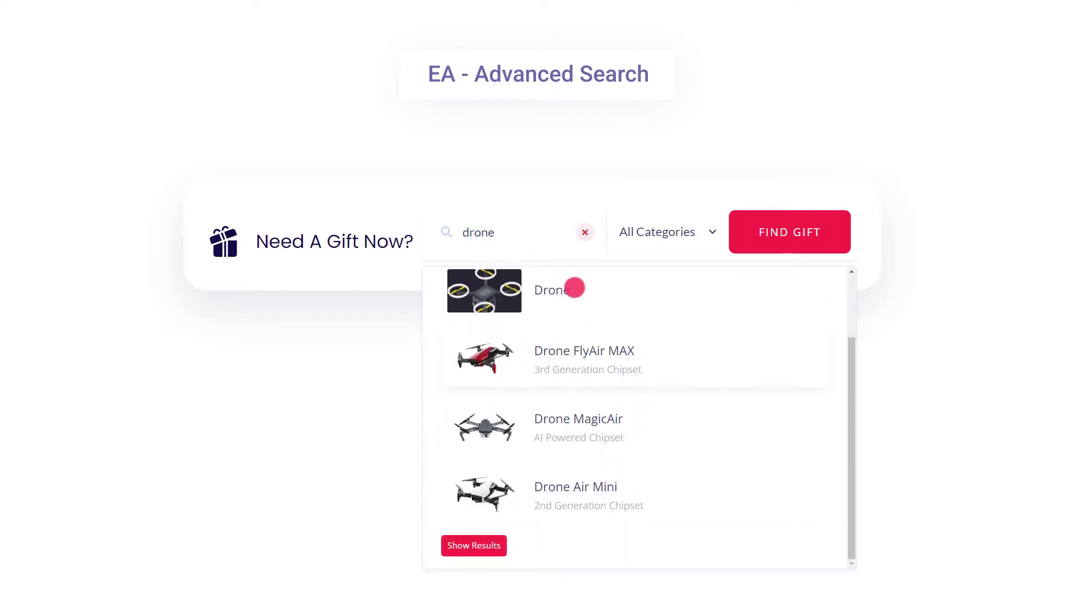
click(585, 232)
click(677, 233)
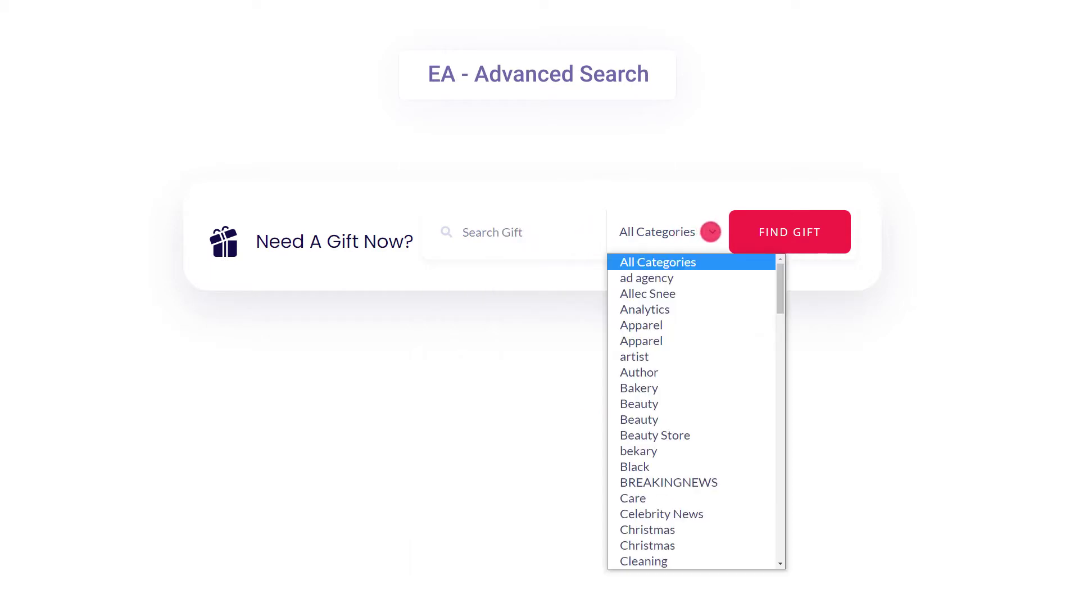
click(667, 399)
click(464, 229)
text(make up)
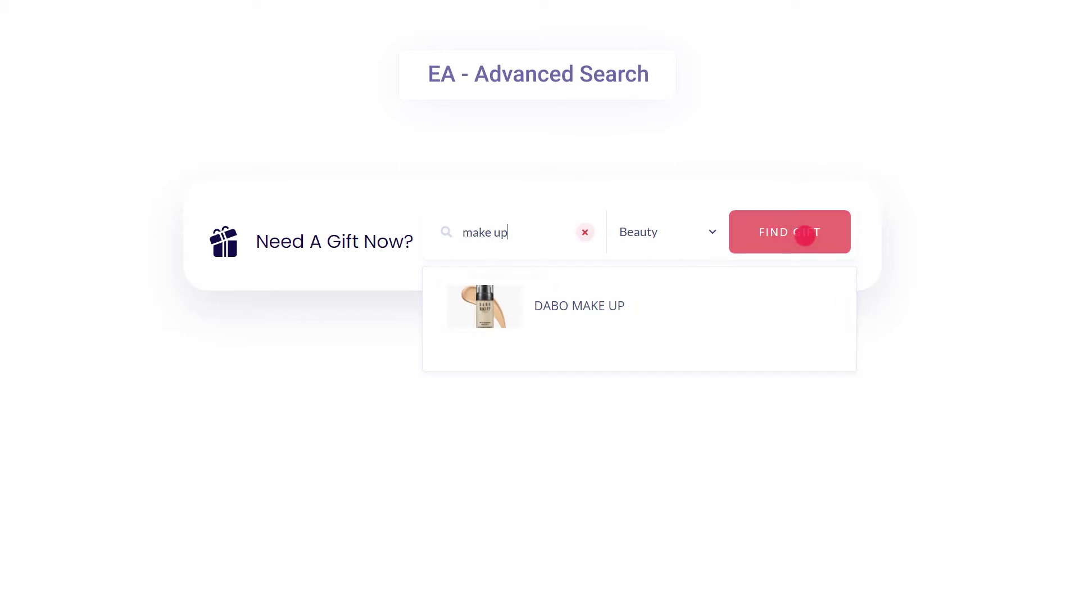
click(709, 230)
click(706, 263)
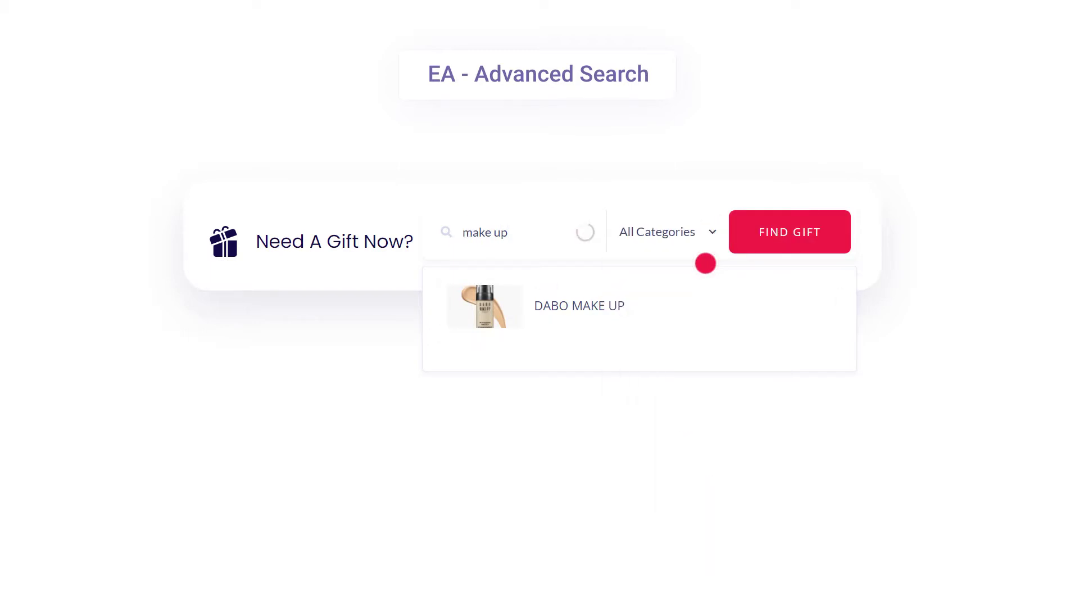
click(583, 232)
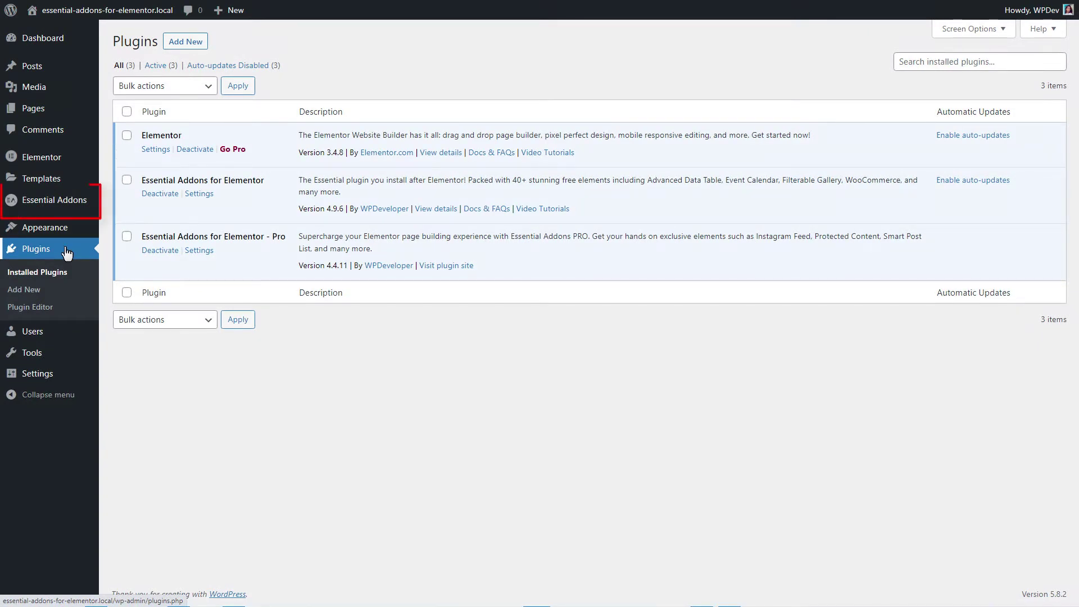
Switch on Advanced Search under Essential Addons Elements and save the settings
click(71, 203)
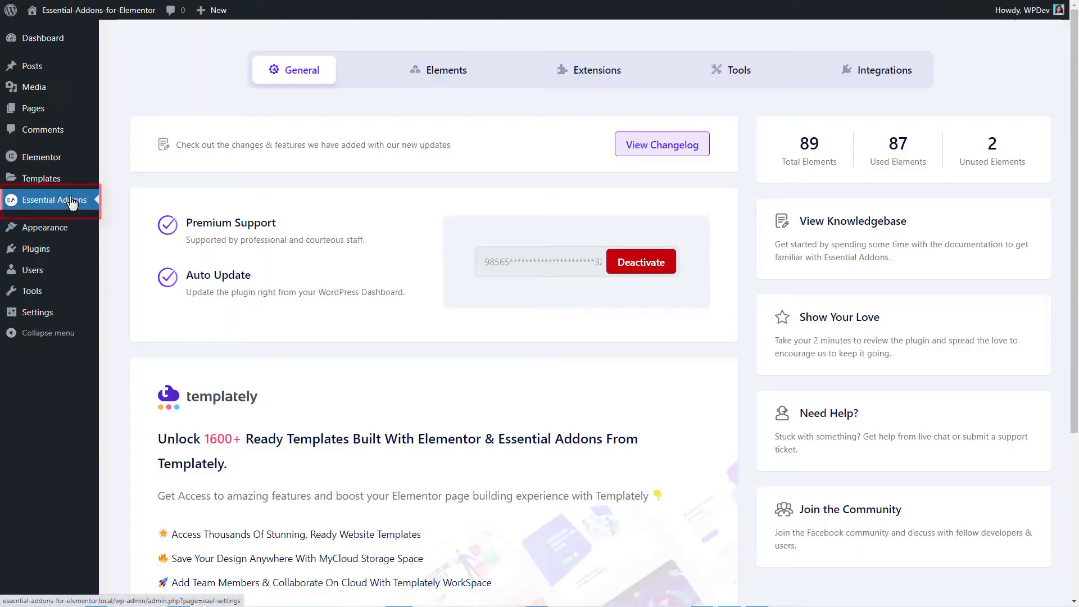
click(472, 77)
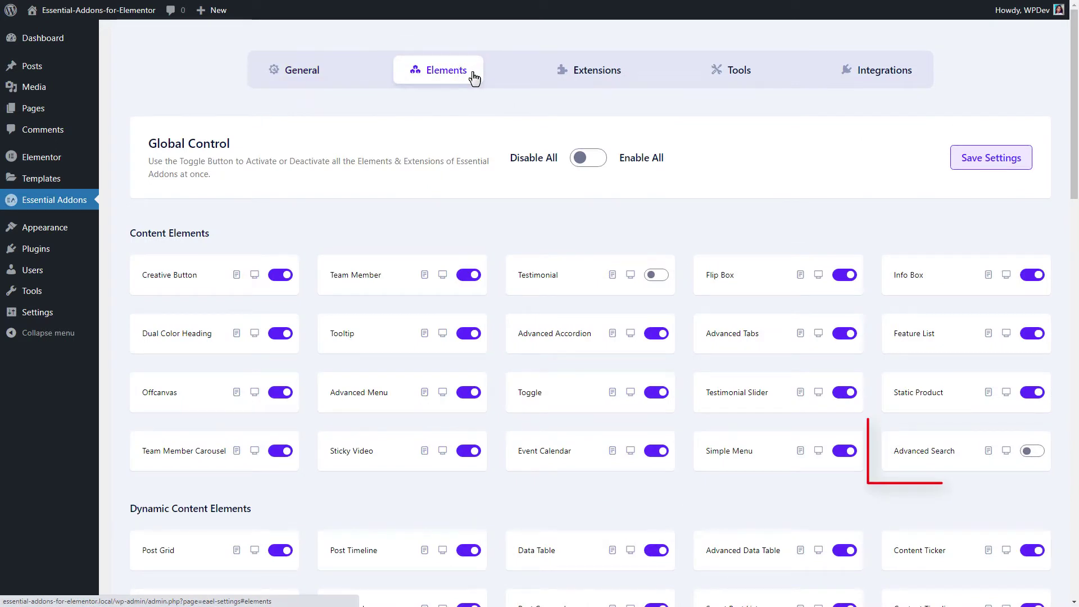
click(1032, 451)
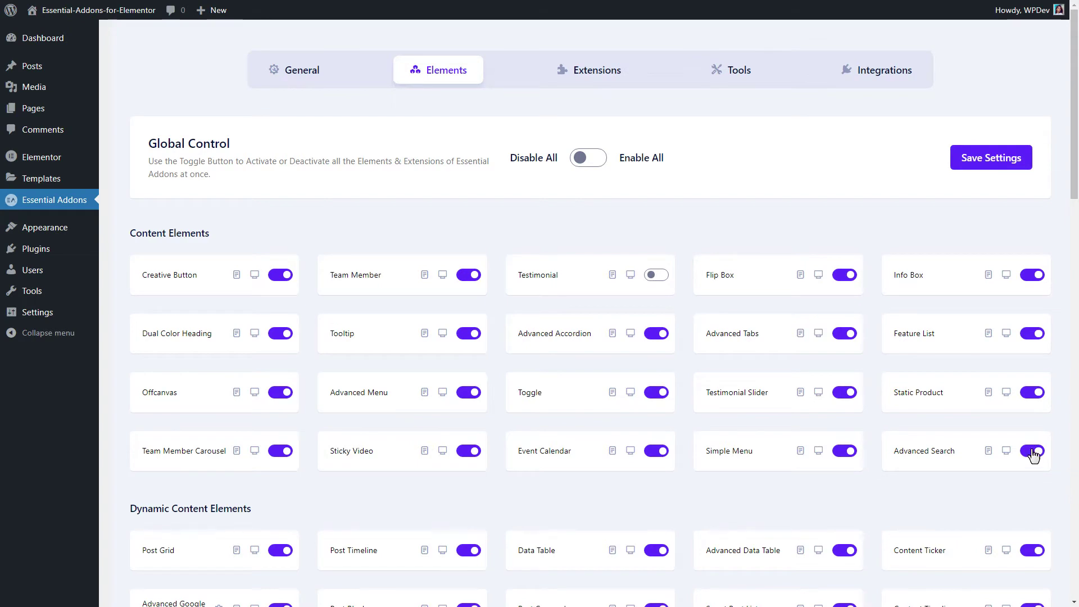
click(988, 164)
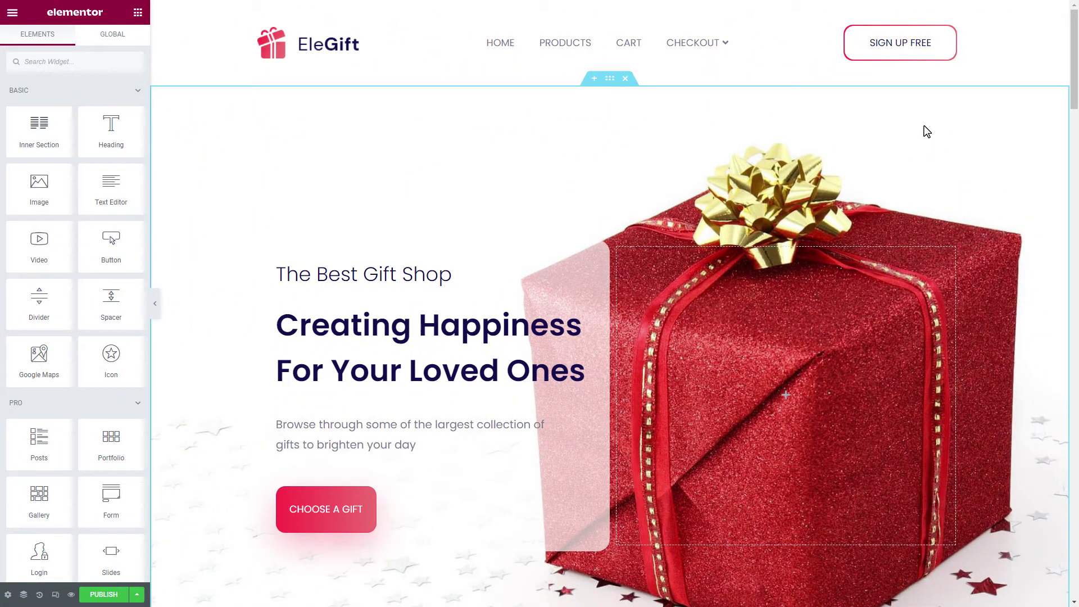
Drag an Advanced Search widget into the empty column beside 'Need A Gift Now?'
drag(1075, 47, 1077, 147)
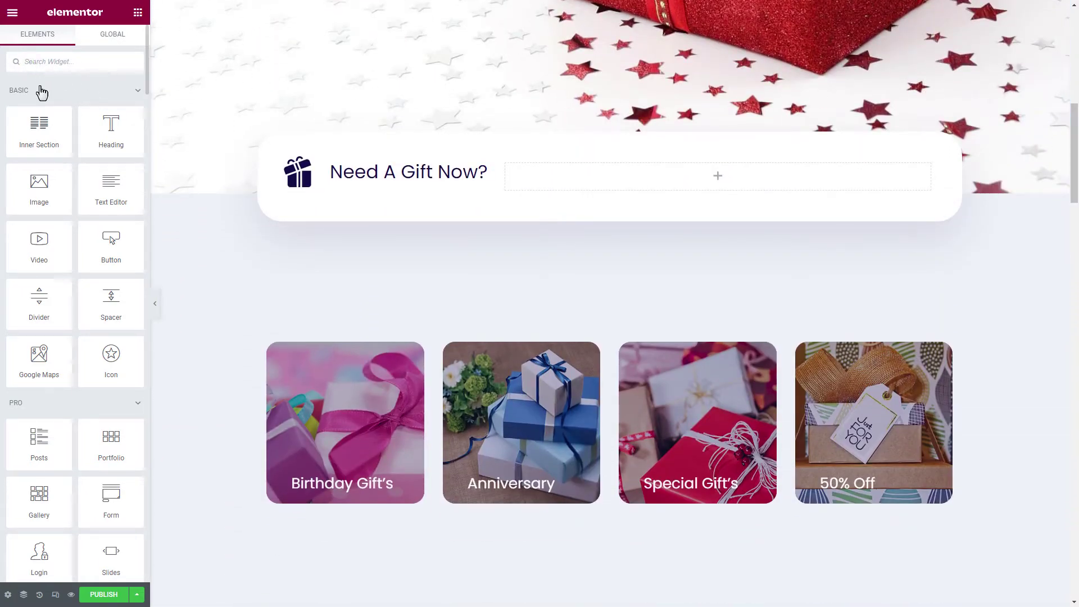
text(Advanced Search)
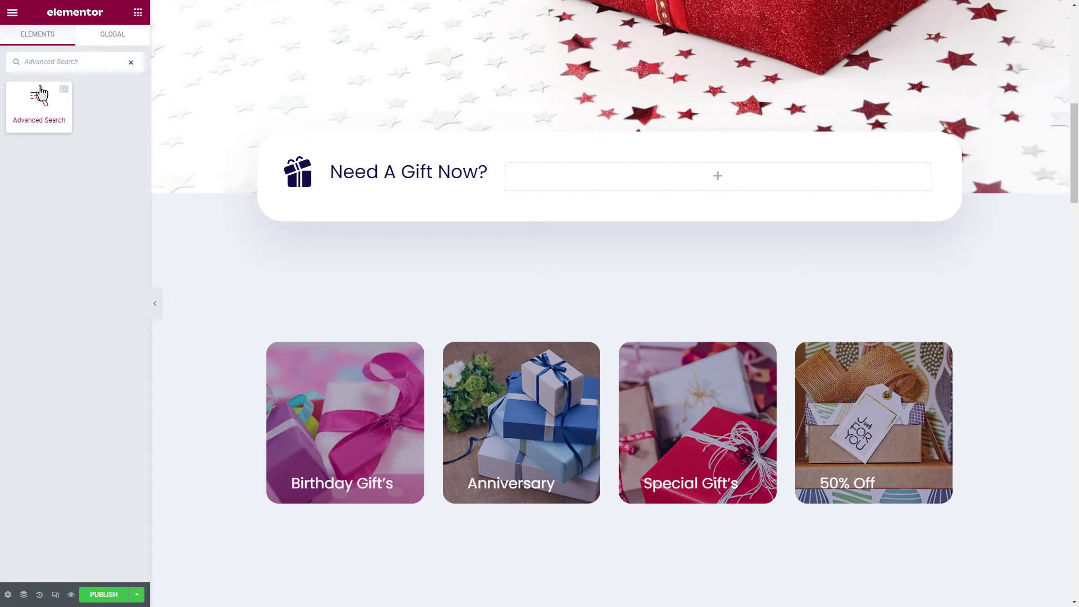
drag(45, 98, 681, 194)
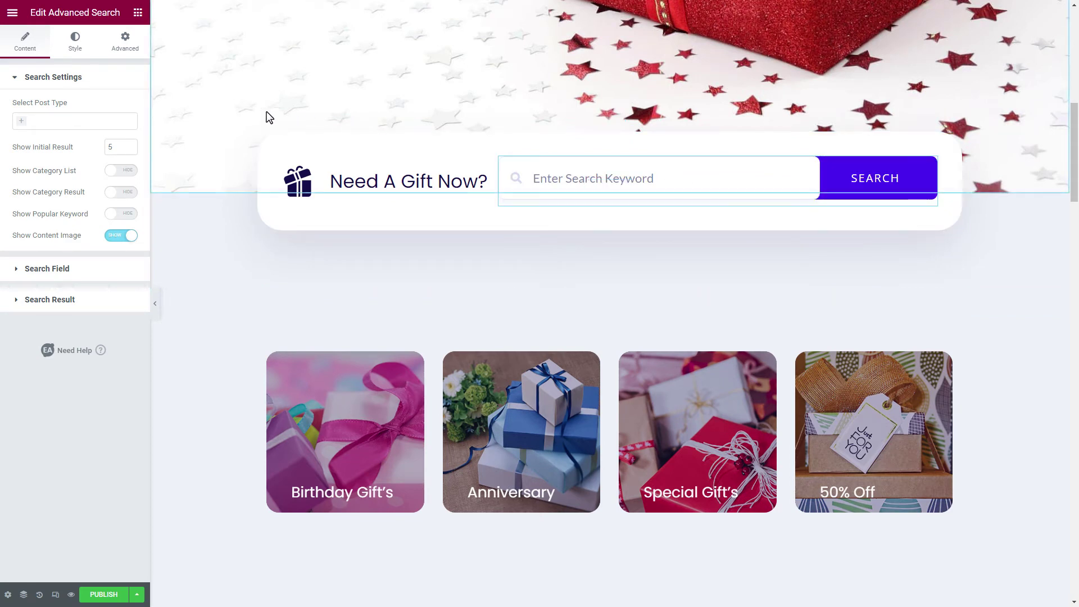
Make Products and Posts searchable and set the initial result count to 5
click(23, 126)
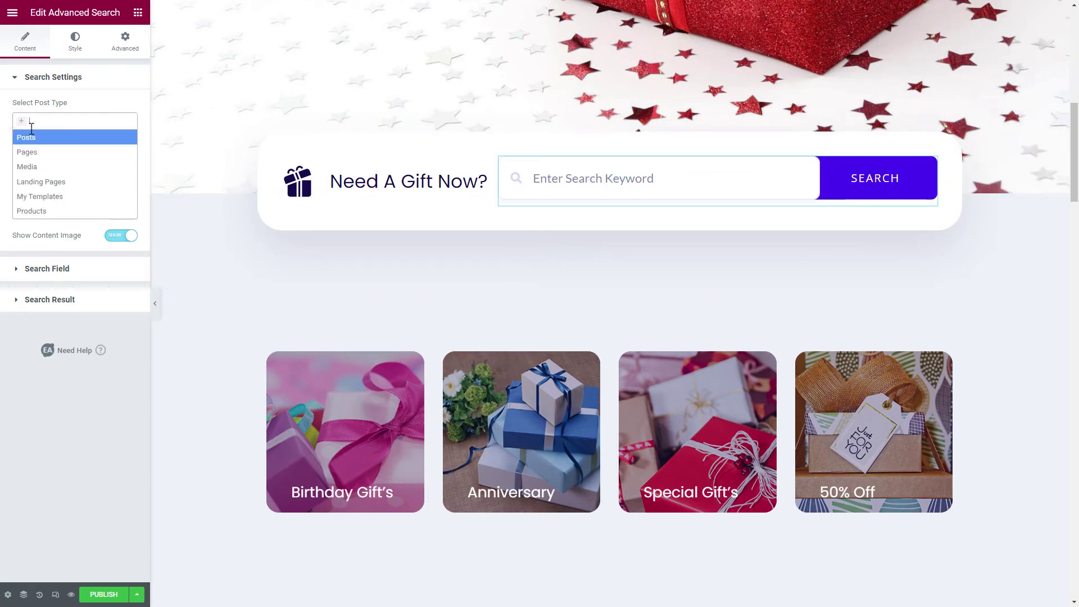
click(50, 211)
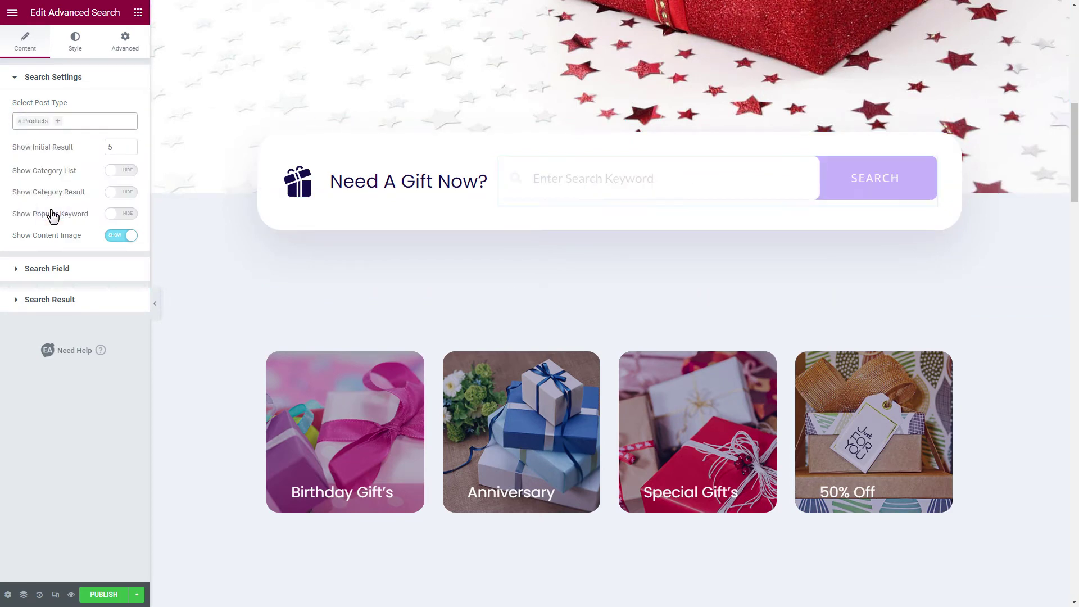
click(55, 124)
click(50, 142)
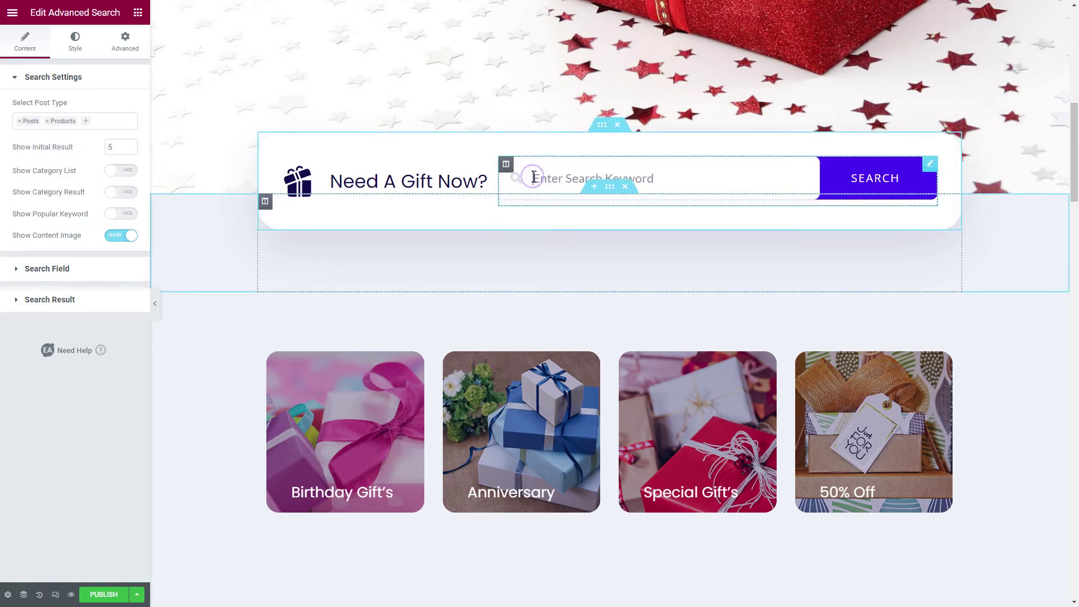
text(drone)
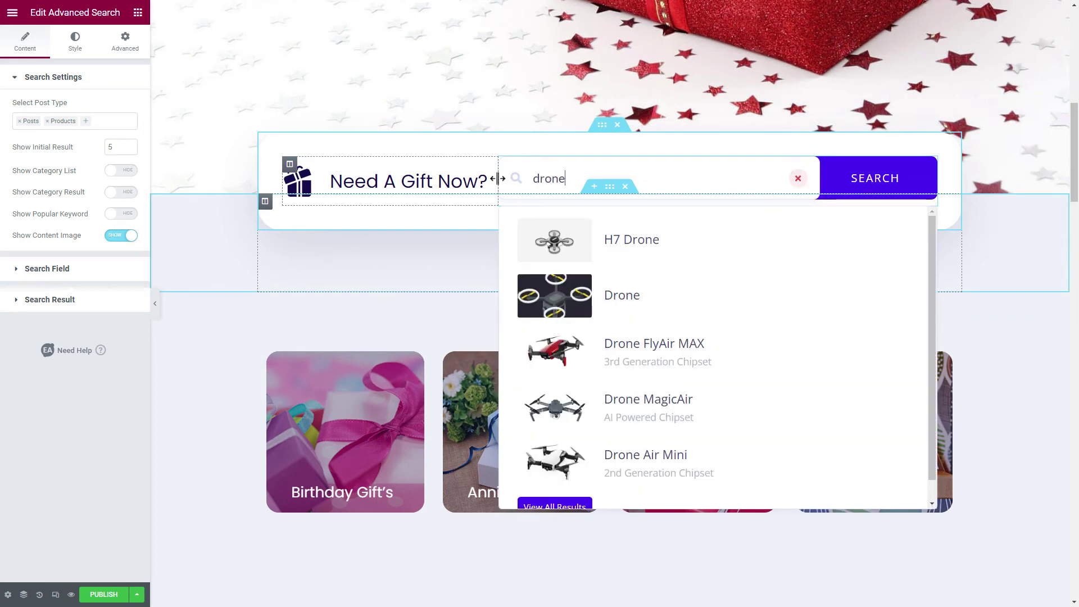
click(798, 179)
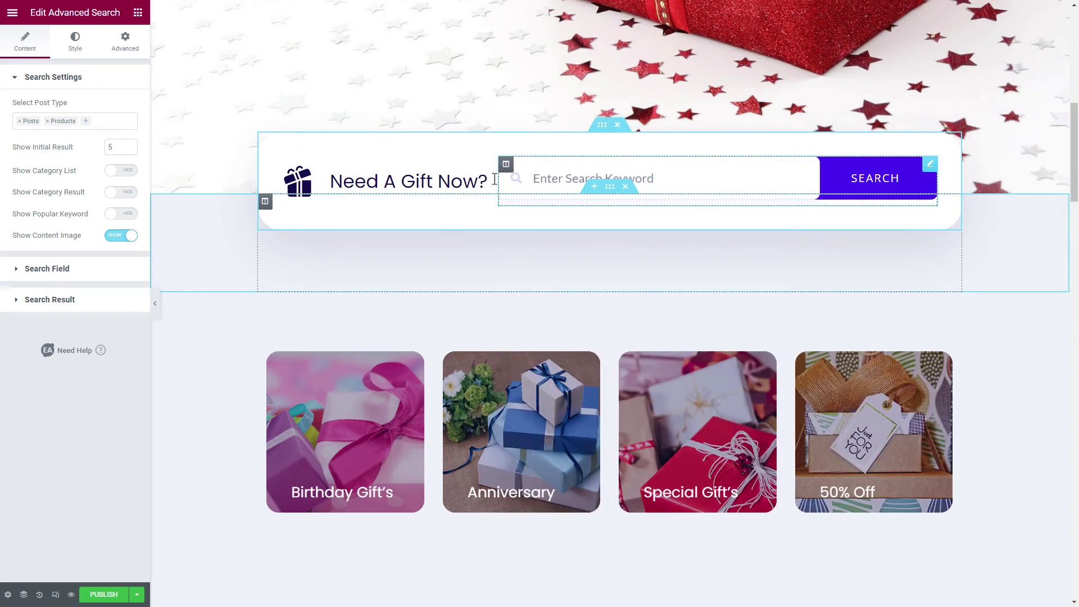
drag(114, 147, 98, 153)
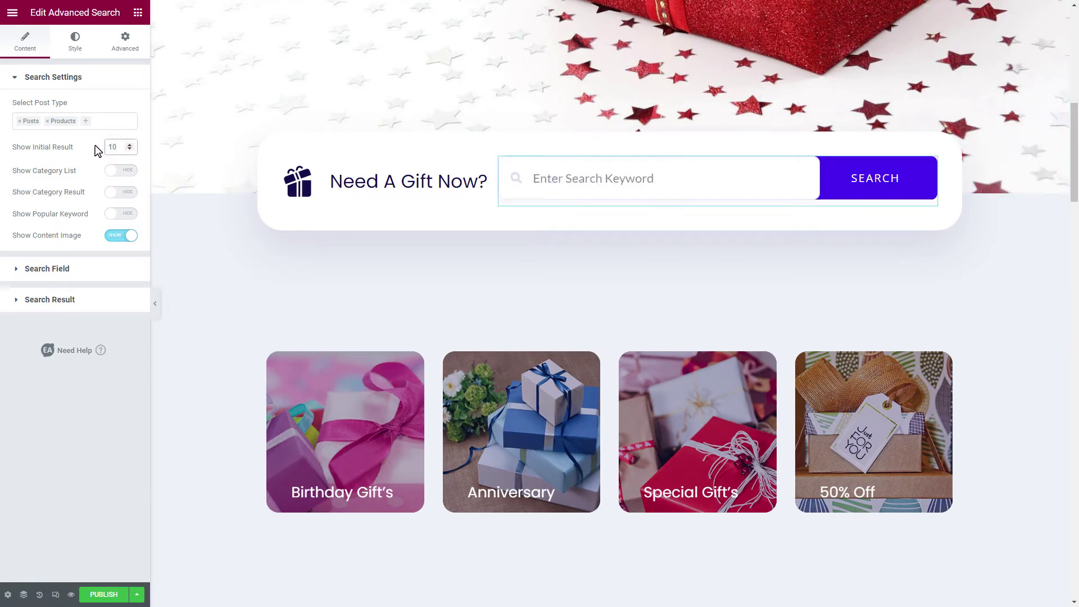
text(5)
Show the category list dropdown on the search bar and preview its options
click(131, 172)
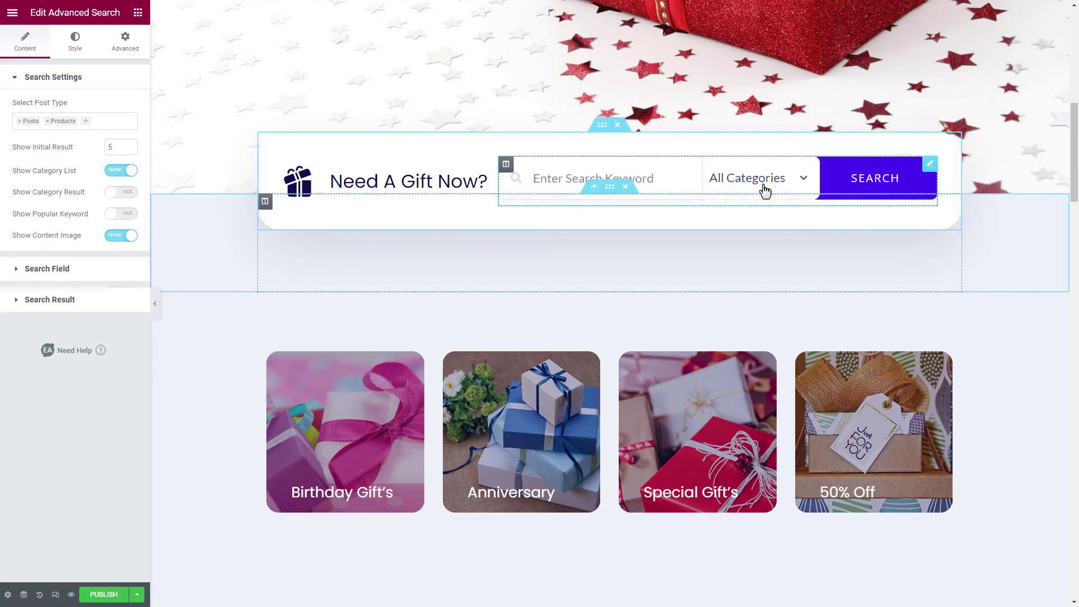
click(804, 179)
scroll(807, 227, down, 3)
scroll(807, 231, down, 3)
scroll(809, 248, up, 5)
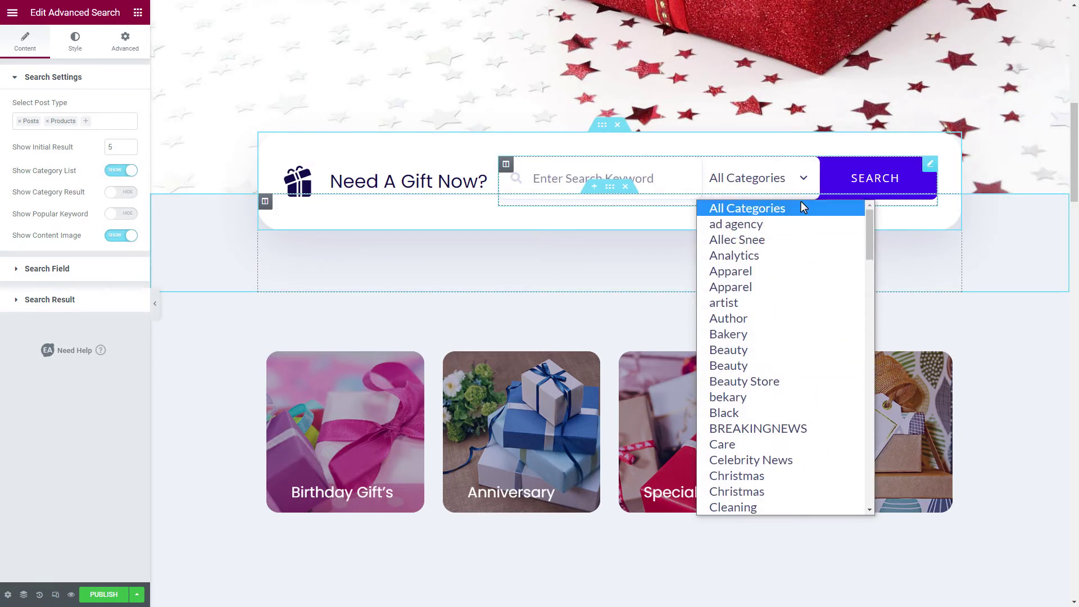
click(797, 181)
Show category results, leaving popular keywords off and result images on
click(128, 196)
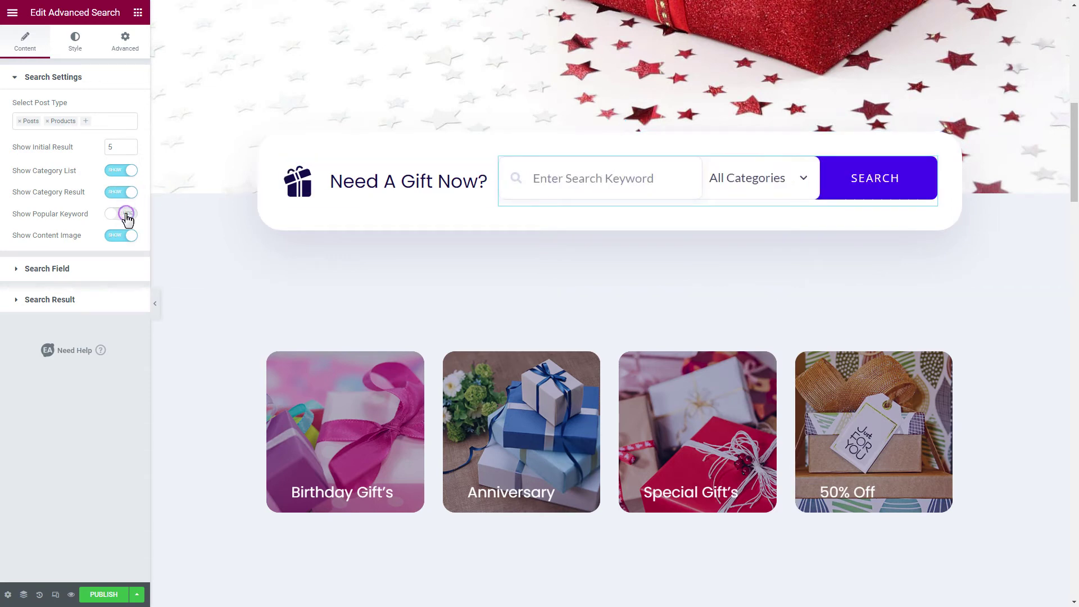
click(127, 215)
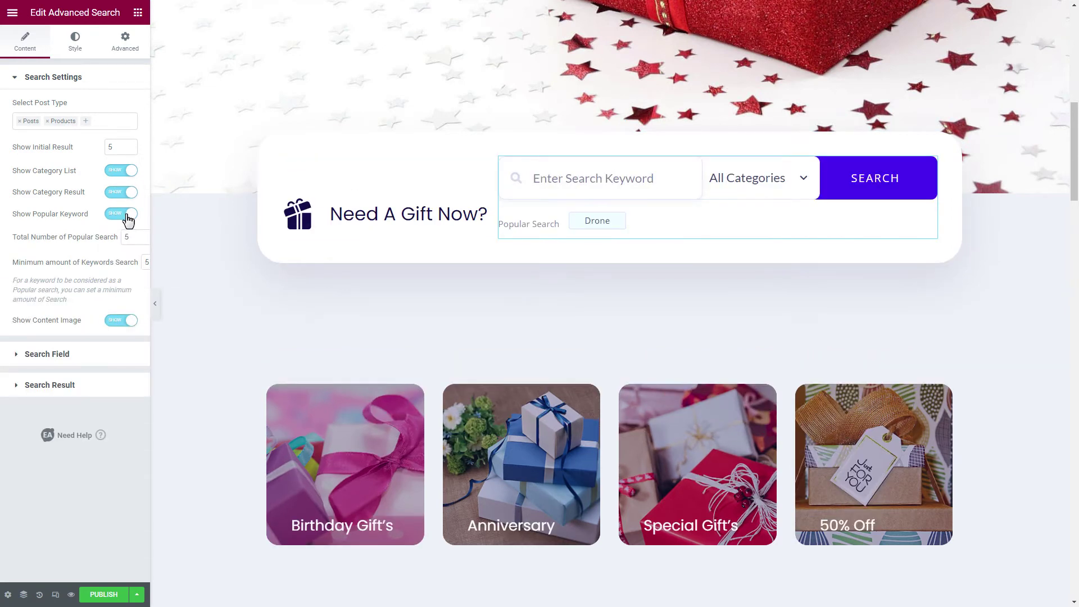
click(128, 215)
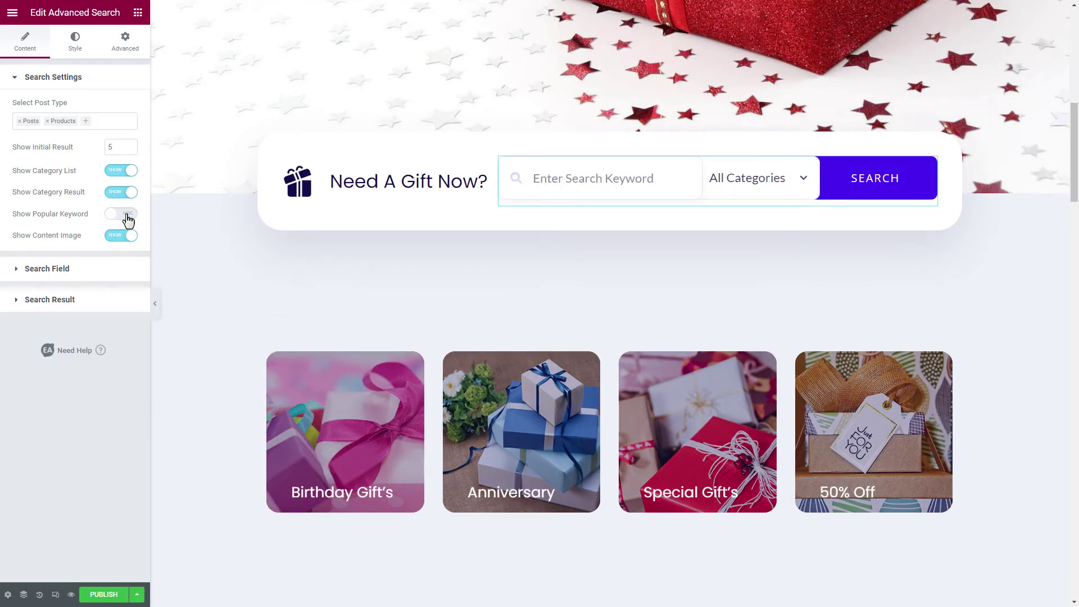
click(127, 238)
click(127, 239)
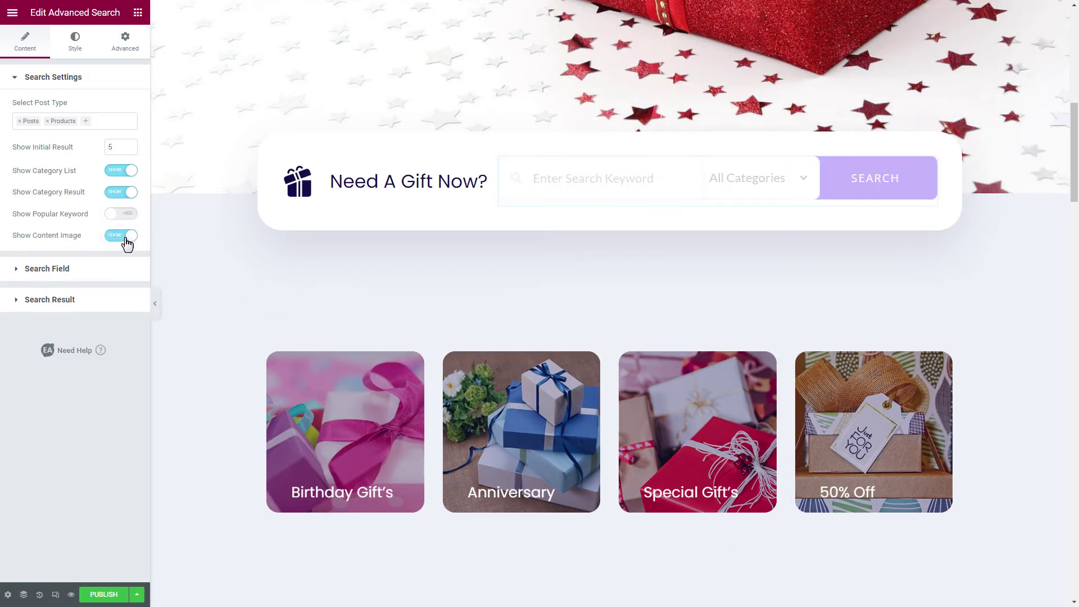
click(82, 269)
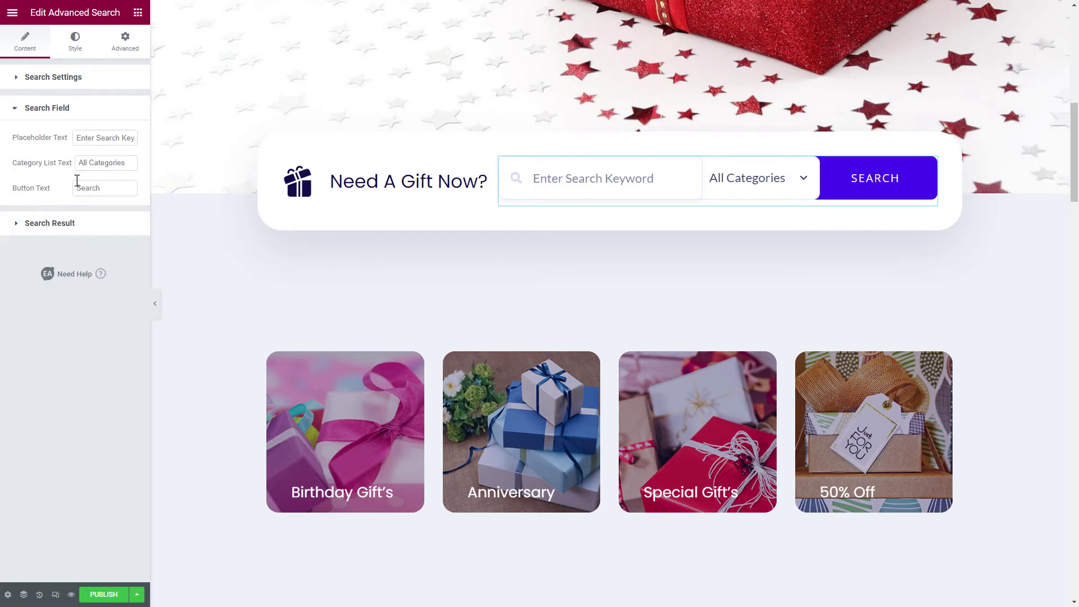
Change the placeholder to 'Search Gift' and the button text to 'Find Gift'
drag(79, 137, 139, 139)
text(Search Gift)
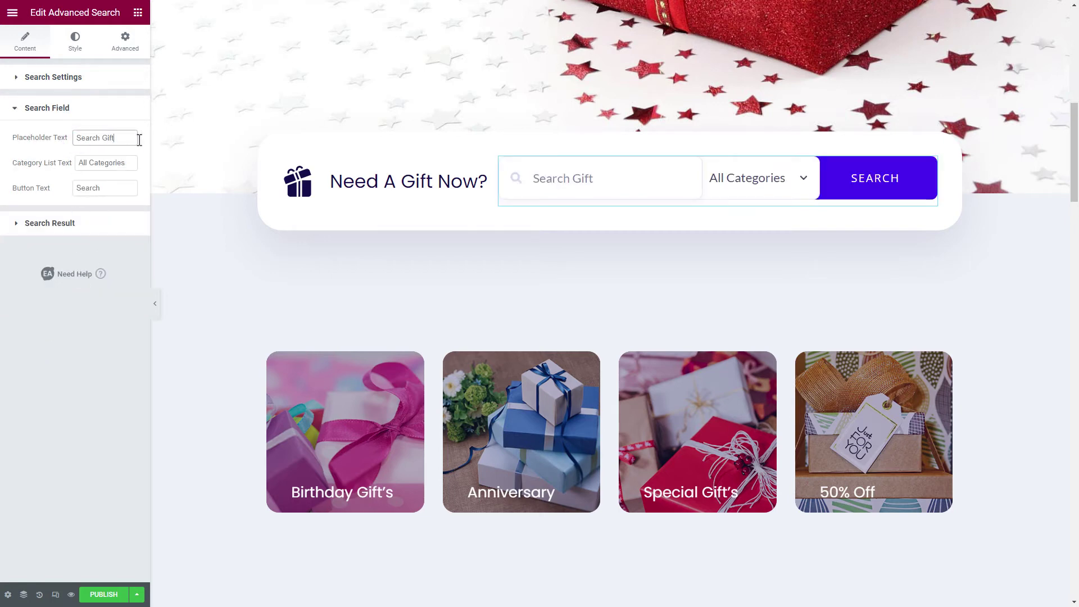
drag(108, 185, 74, 194)
text(Find Gift)
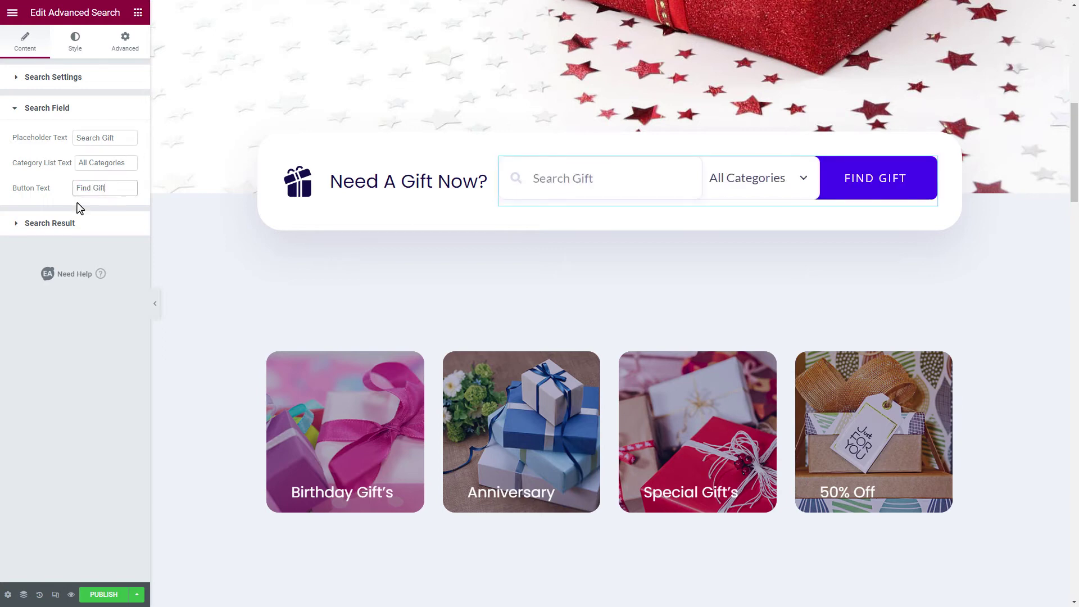
Rename result labels to 'Most Searches' and 'Show Results' and drop 'Record' from the not-found text
click(83, 223)
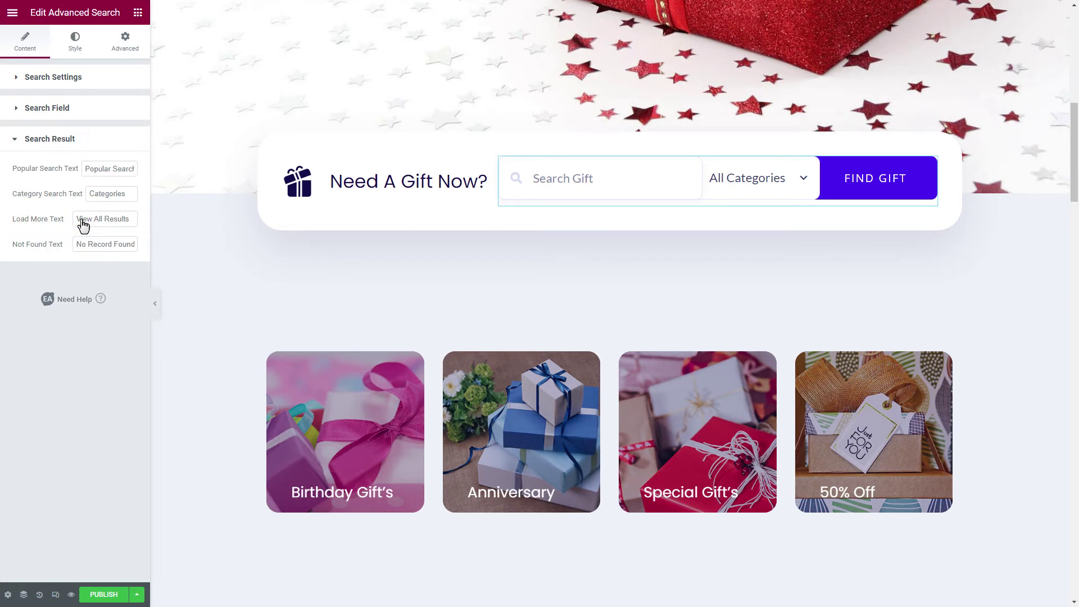
drag(84, 168, 159, 174)
text(Most Searches)
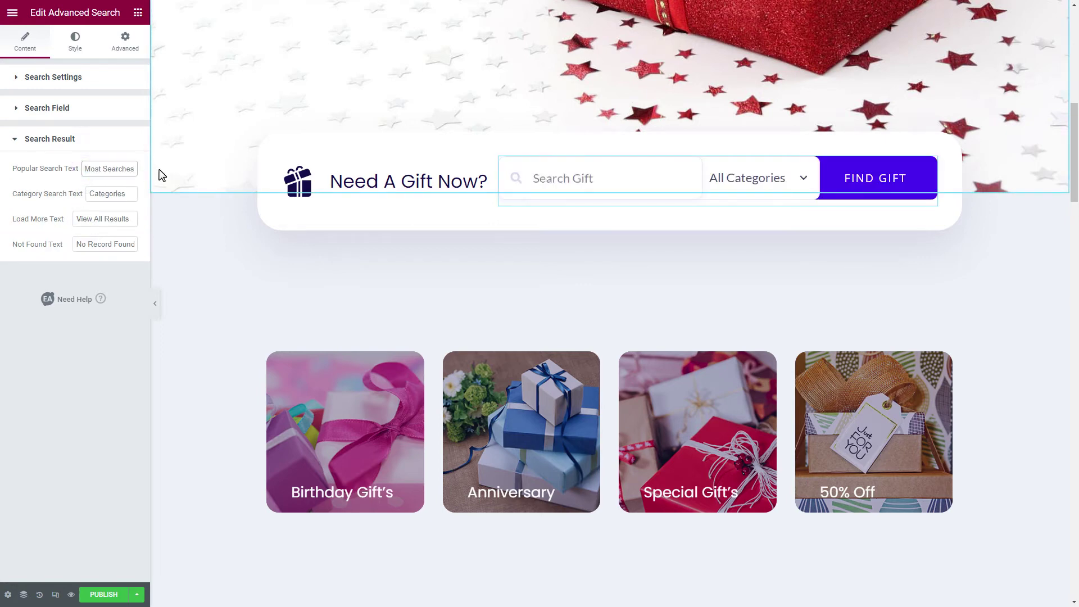
drag(140, 219, 94, 242)
text(Show Results)
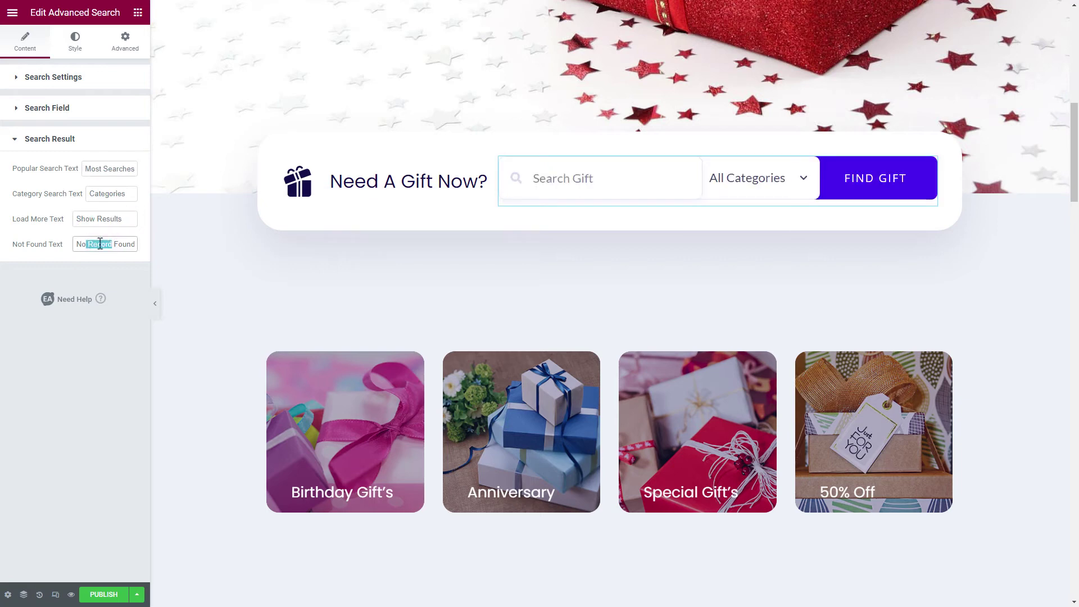
key(BackSpace)
click(80, 49)
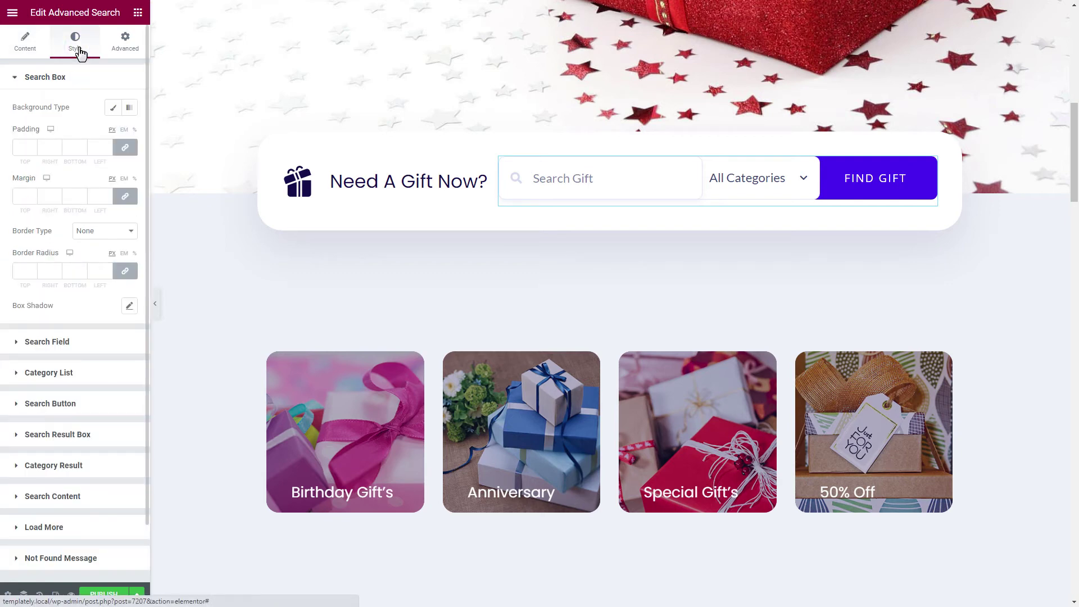
Set the search field layout to Style 2, resetting a trial pink background to white
click(70, 79)
click(86, 110)
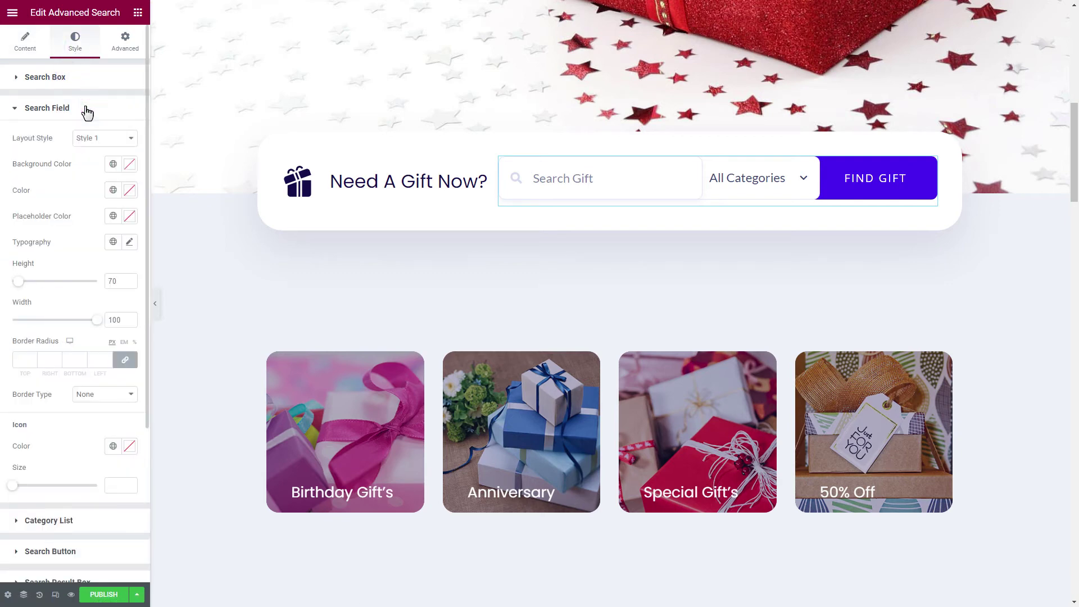
click(121, 138)
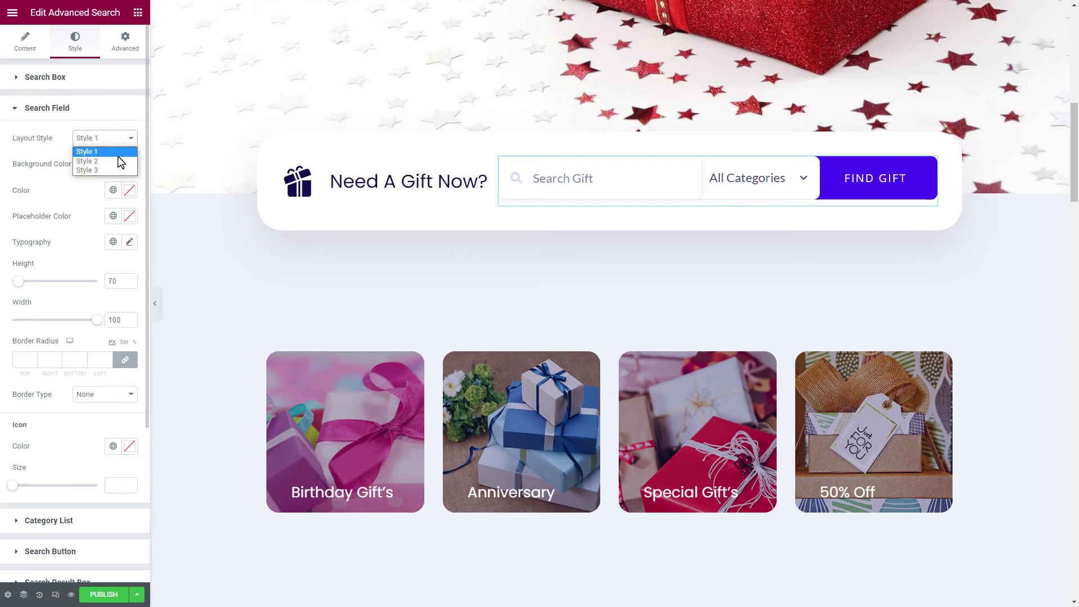
click(118, 159)
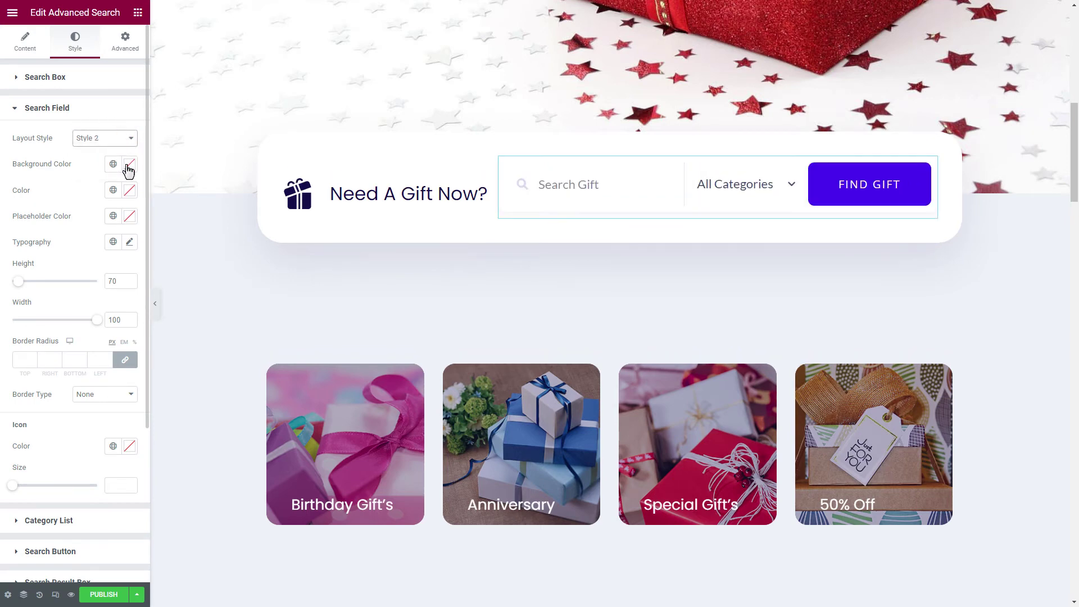
click(129, 164)
click(90, 212)
drag(89, 212, 73, 213)
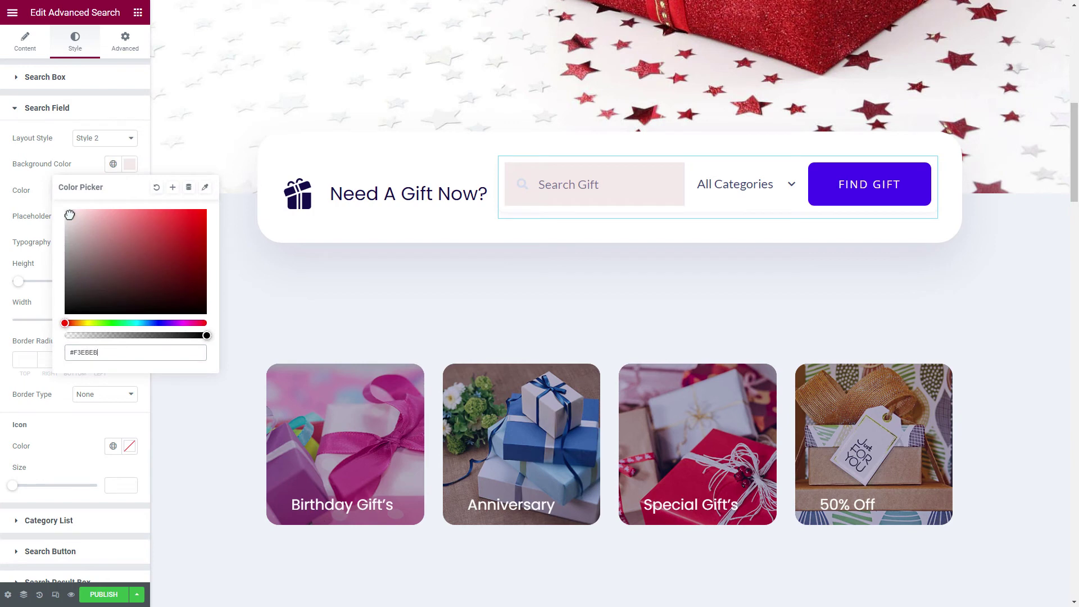
click(156, 187)
click(95, 110)
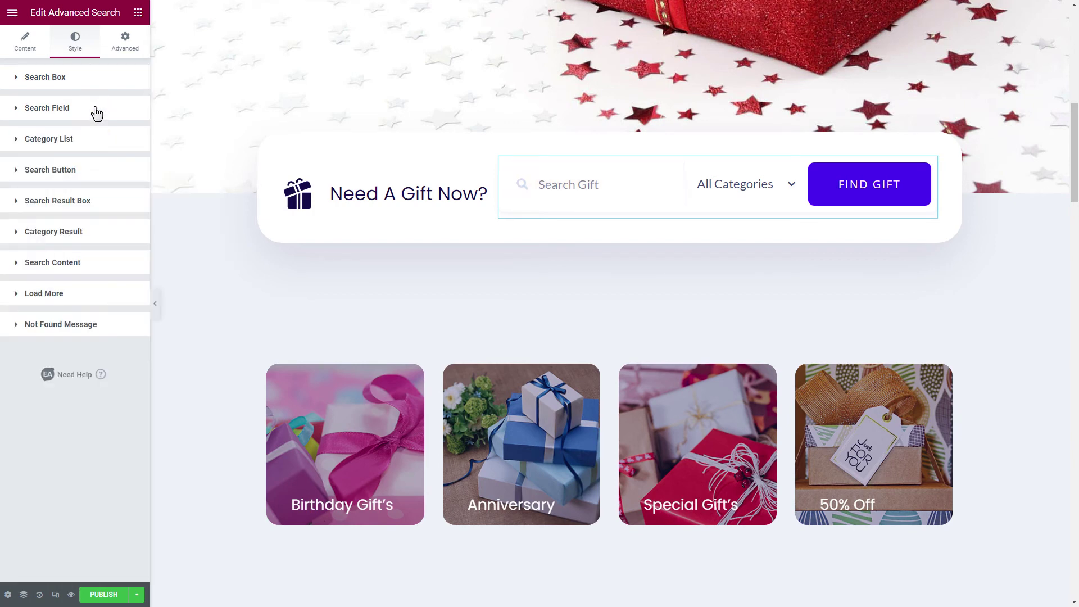
Give the FIND GIFT button a Classic background in #FA2947
click(84, 171)
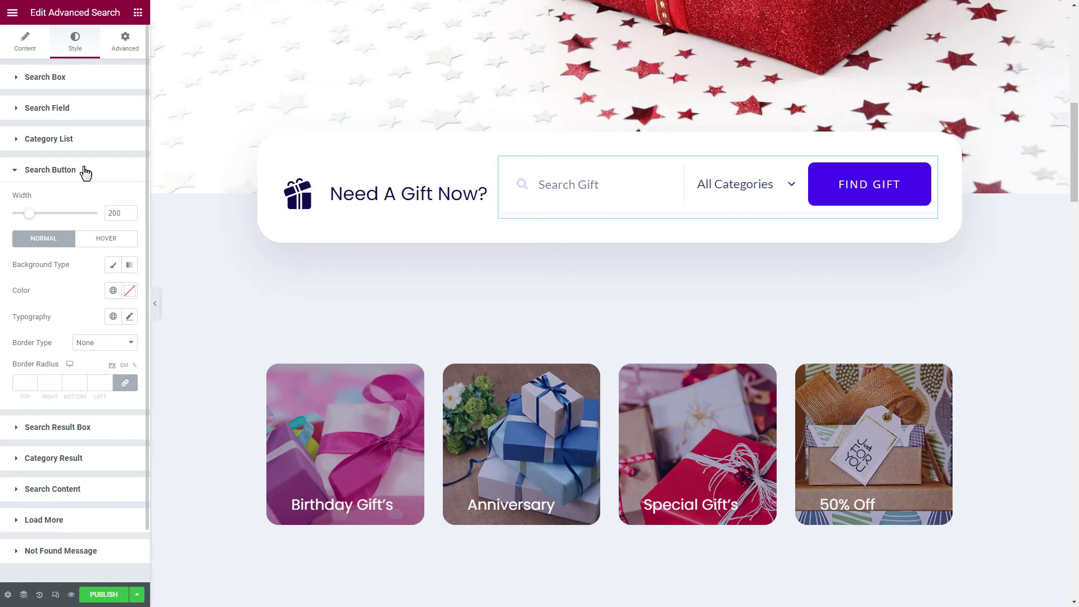
click(113, 266)
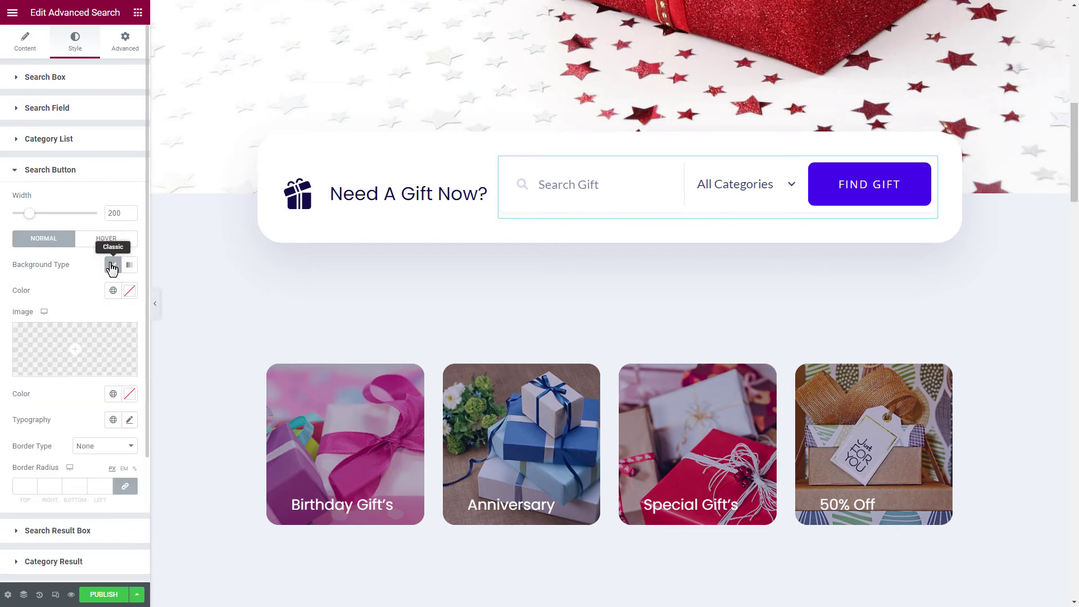
click(129, 290)
text(#FA2947)
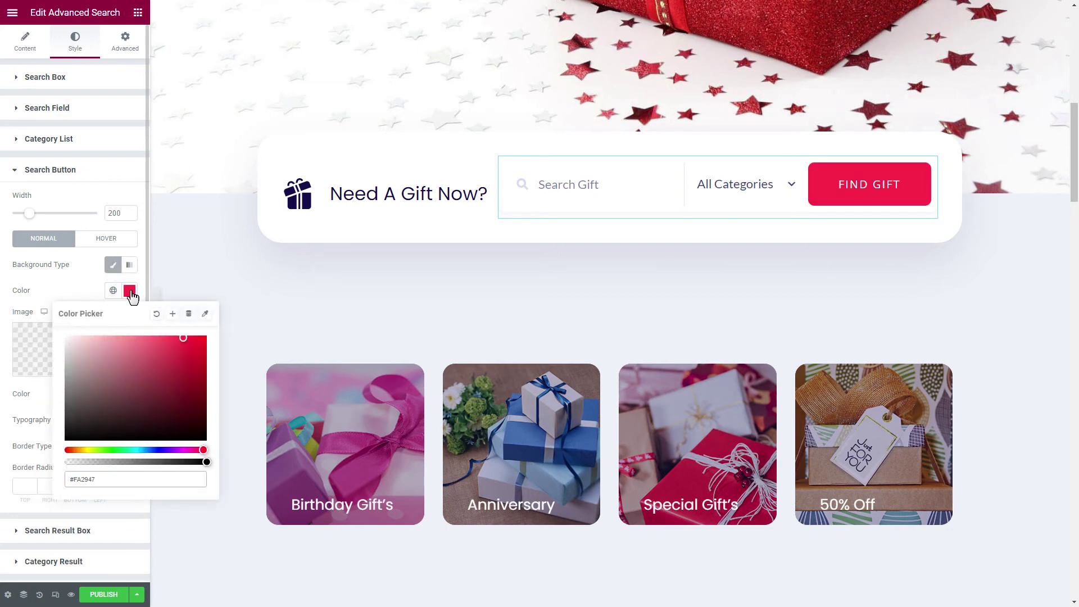
click(130, 291)
Set a Classic lighter red background for the button's hover state
click(121, 241)
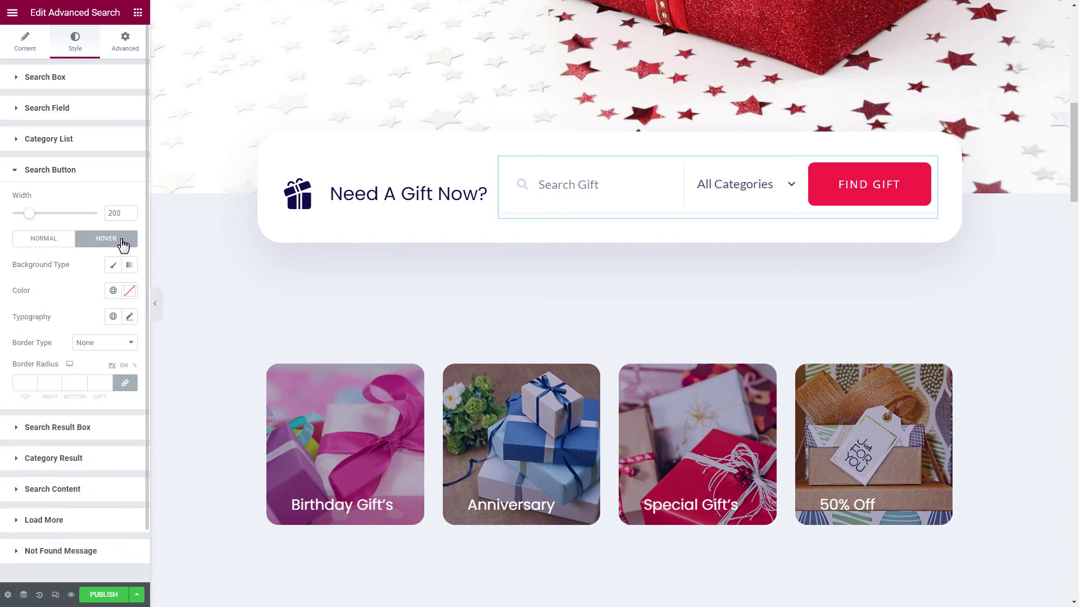
click(113, 267)
click(129, 290)
key(ctrl+v)
click(130, 290)
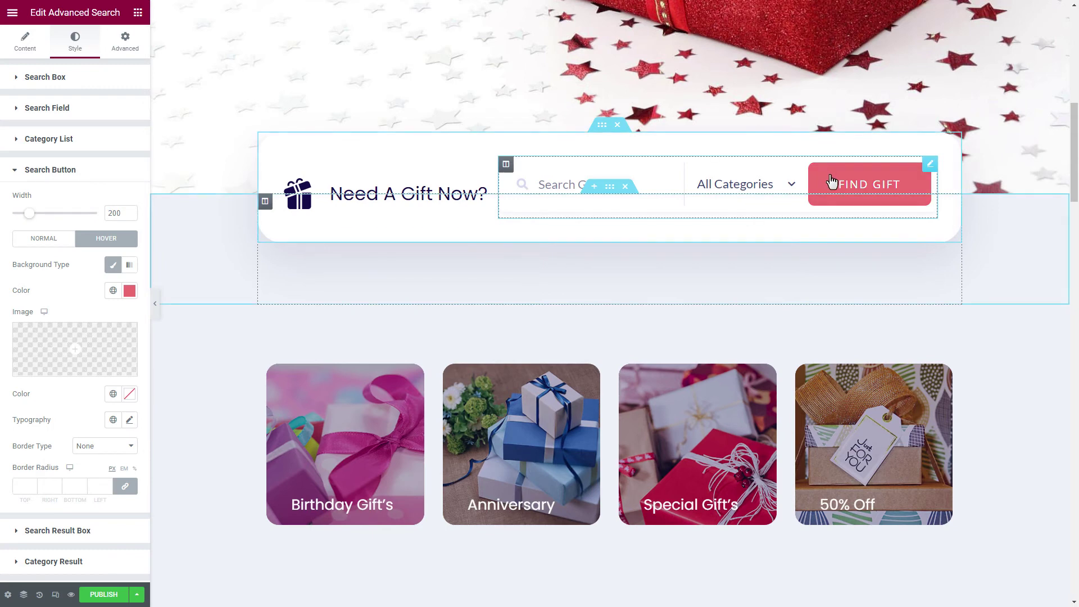
click(81, 167)
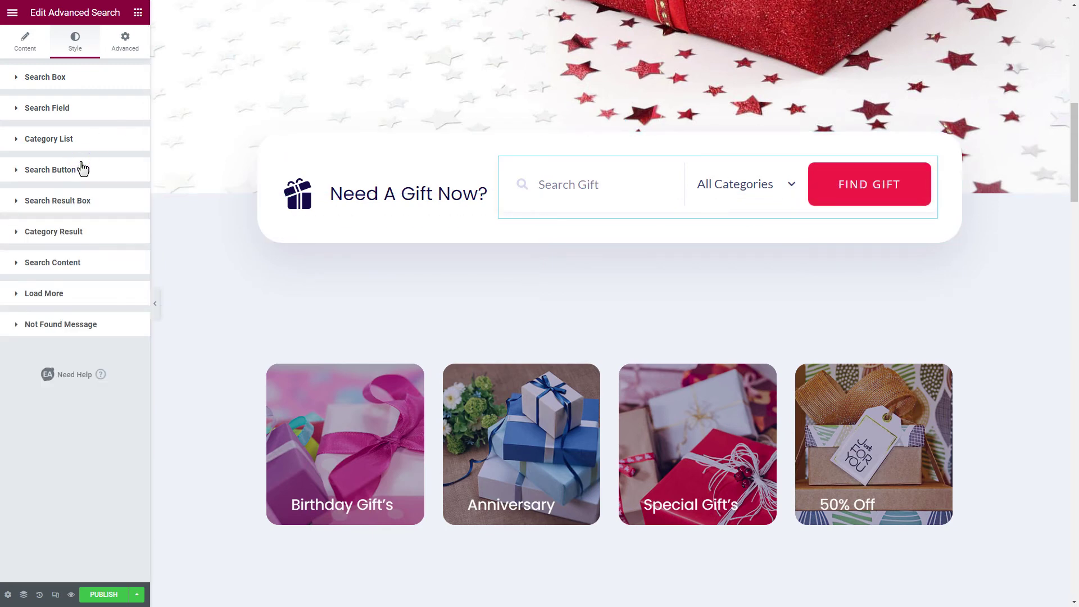
Choose Content Layout Style 3 for results and check it with a 'drone' preview search
click(84, 263)
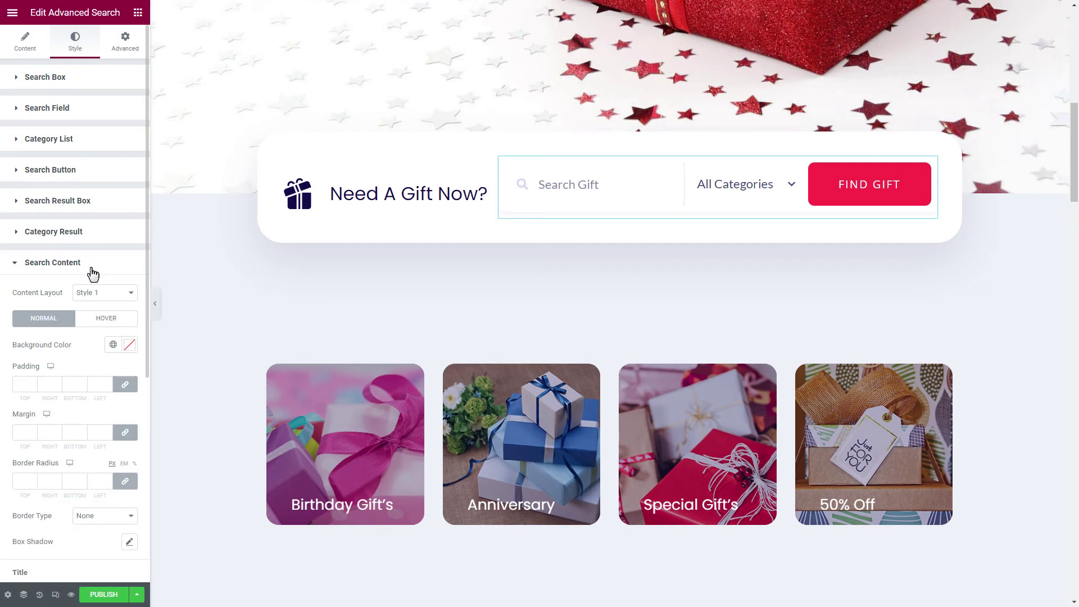
click(124, 294)
click(106, 324)
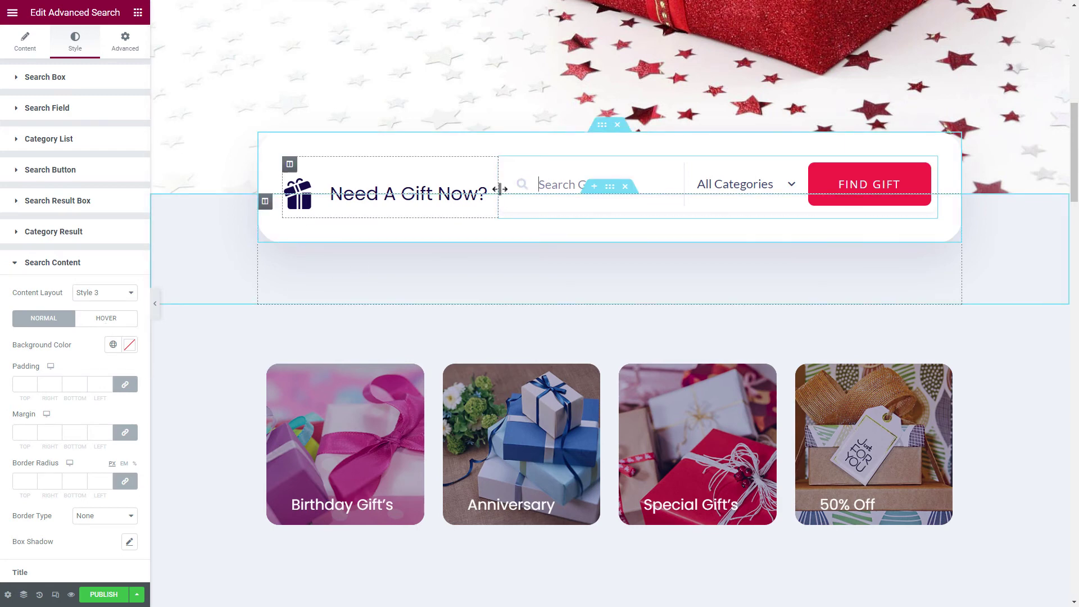
text(drone)
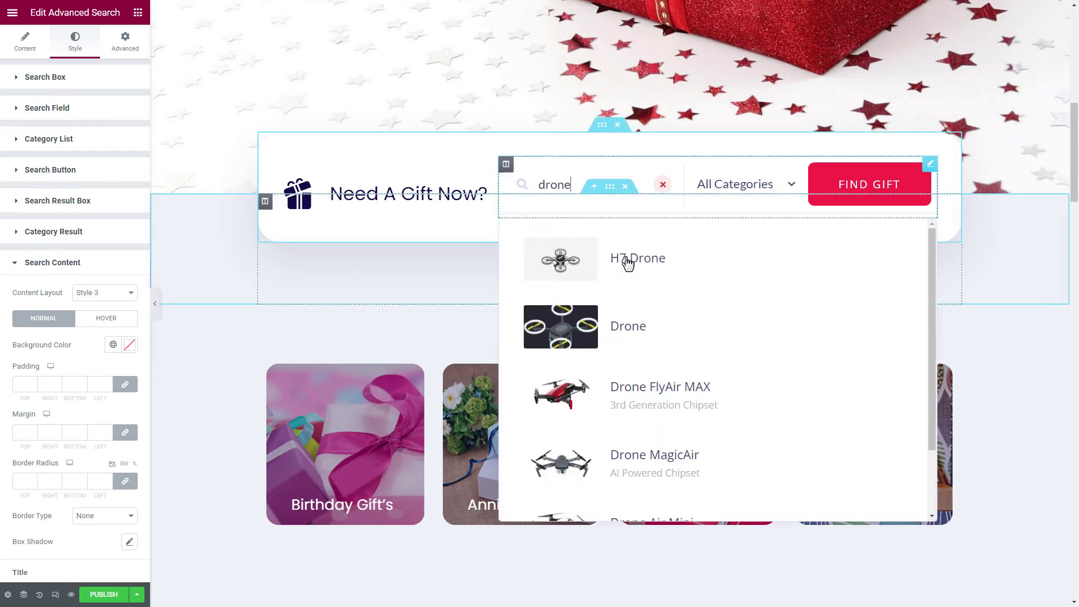
scroll(723, 398, down, 3)
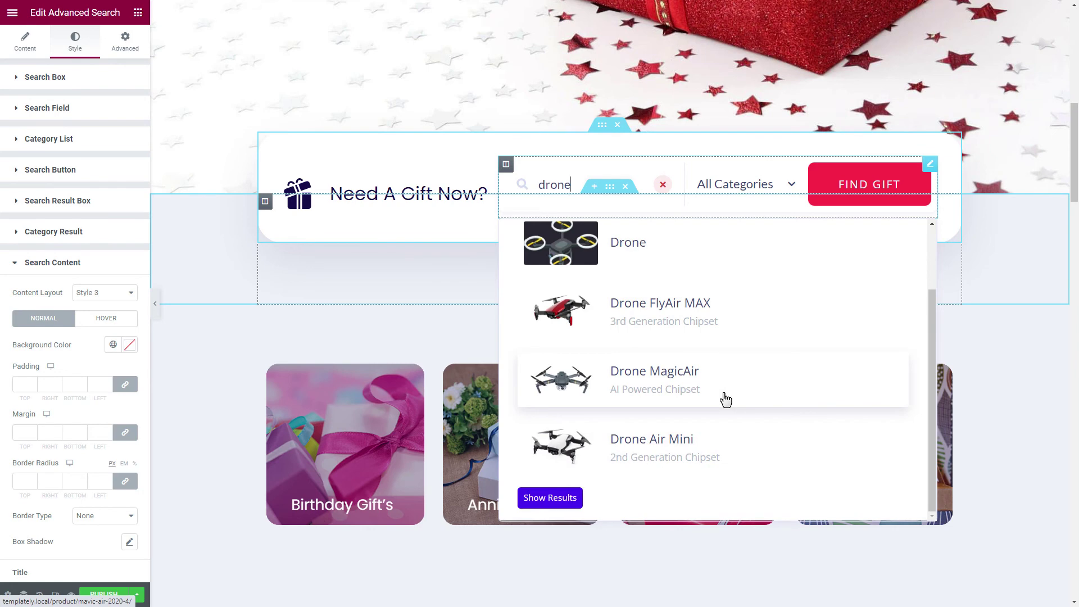
click(666, 185)
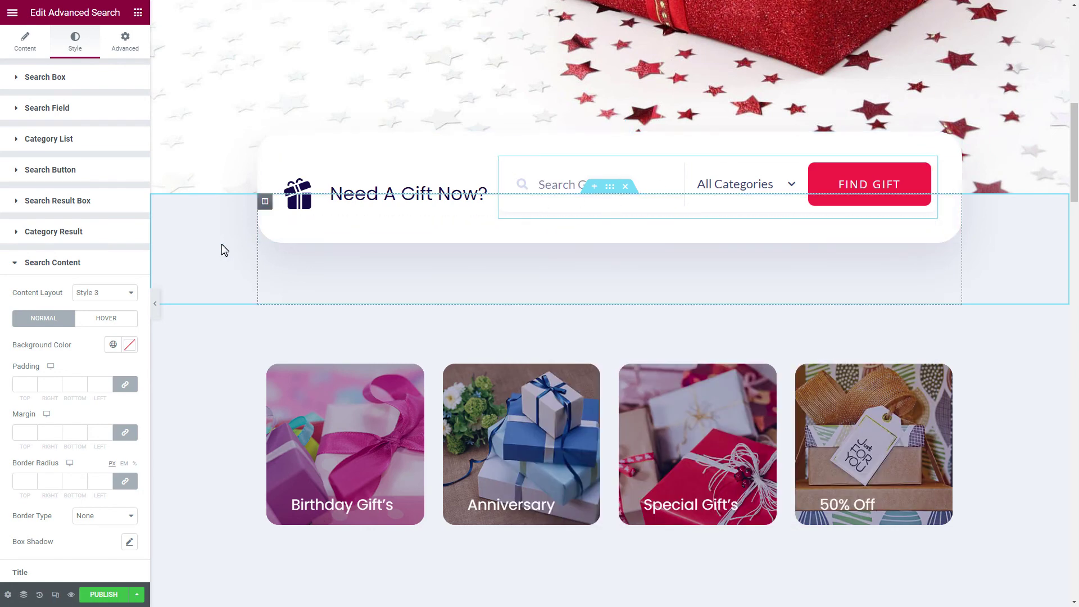
click(109, 263)
click(76, 298)
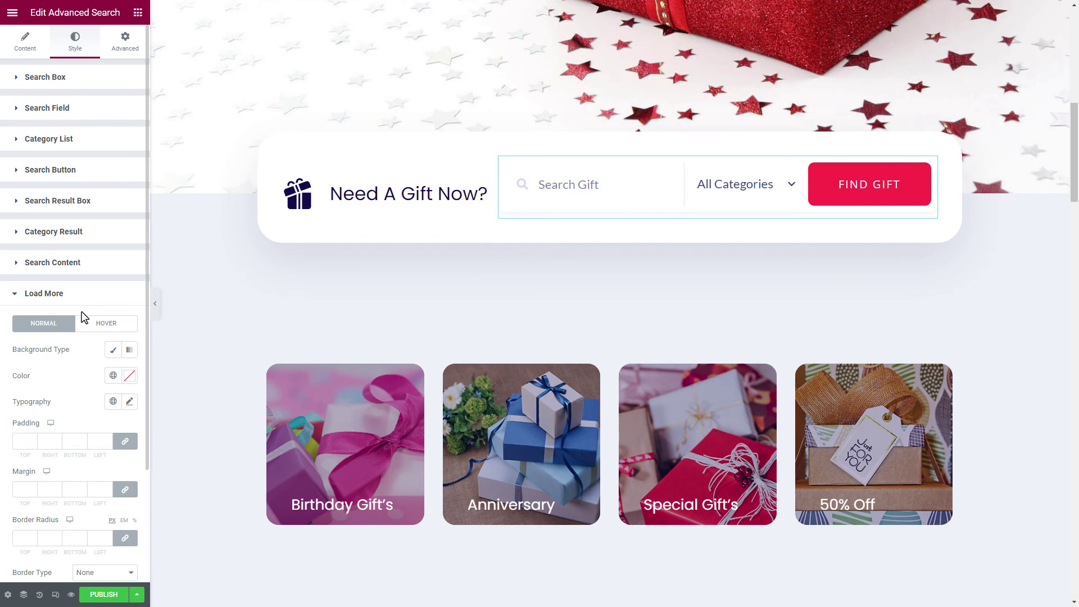
Give the Load More button a Classic red background
click(113, 350)
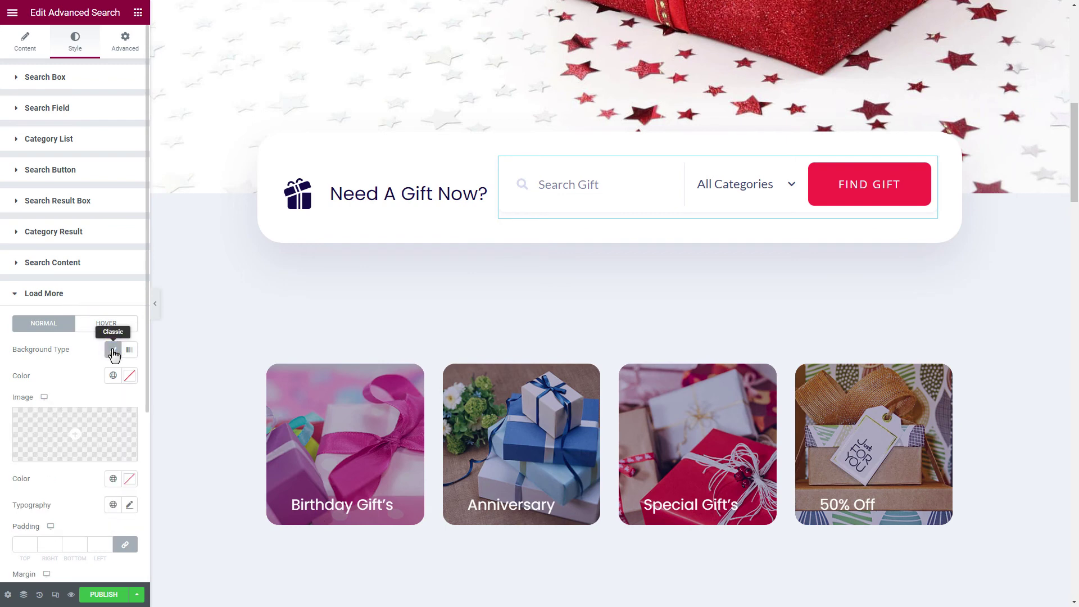
click(130, 376)
key(ctrl+v)
click(132, 381)
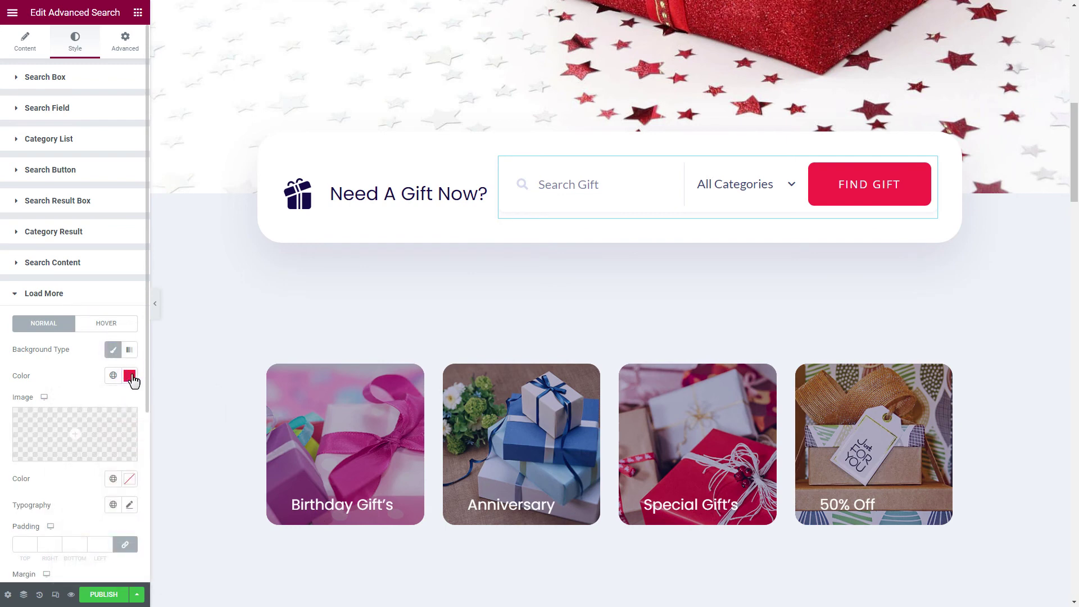
Set a darker red Classic hover background for Load More and publish the page
click(116, 326)
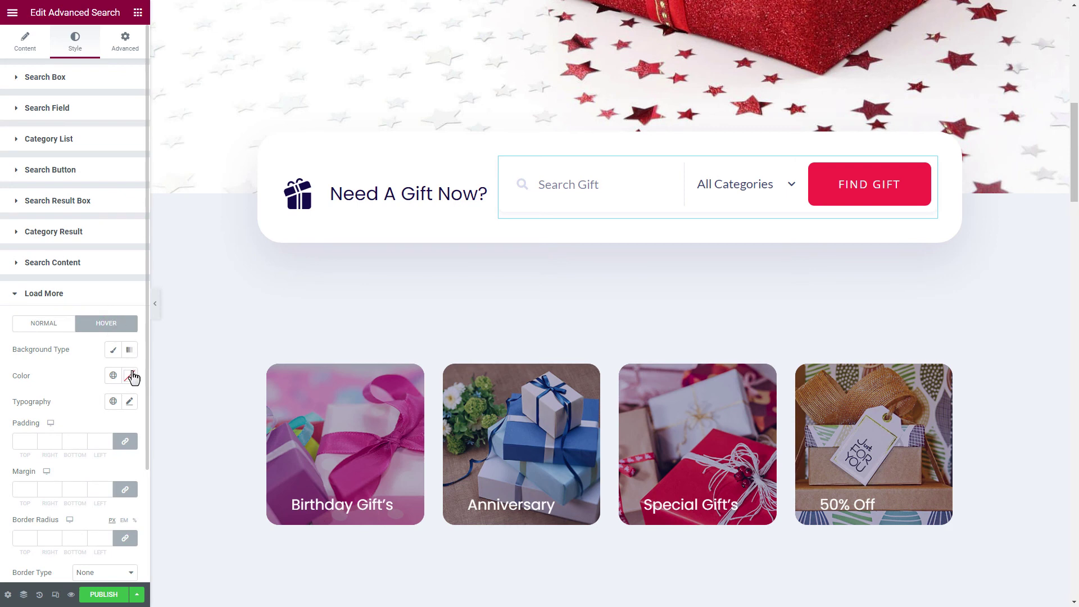
click(113, 350)
click(130, 376)
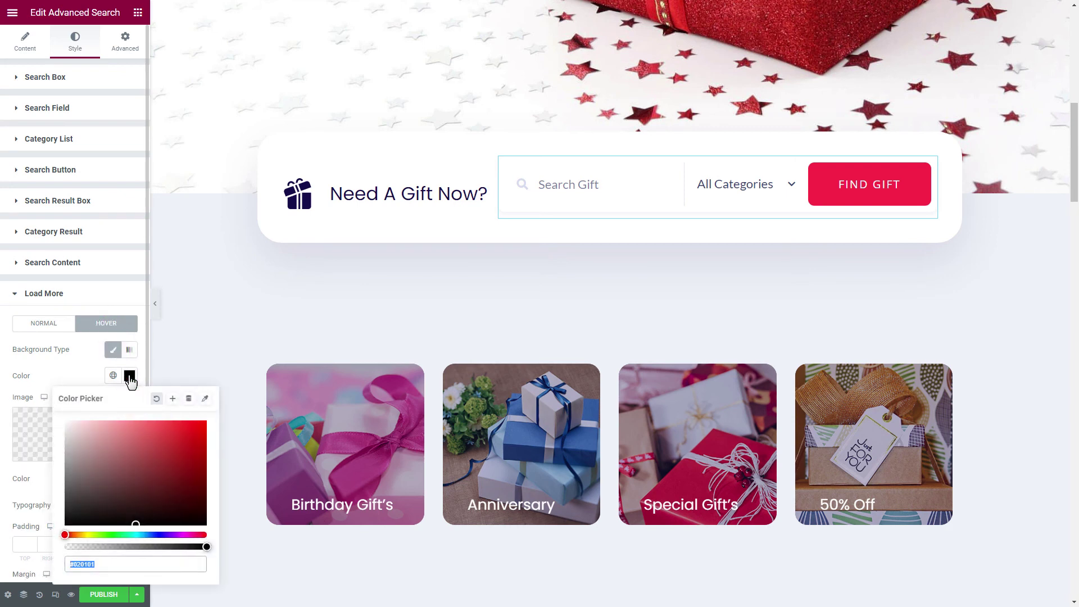
key(ctrl+v)
click(130, 381)
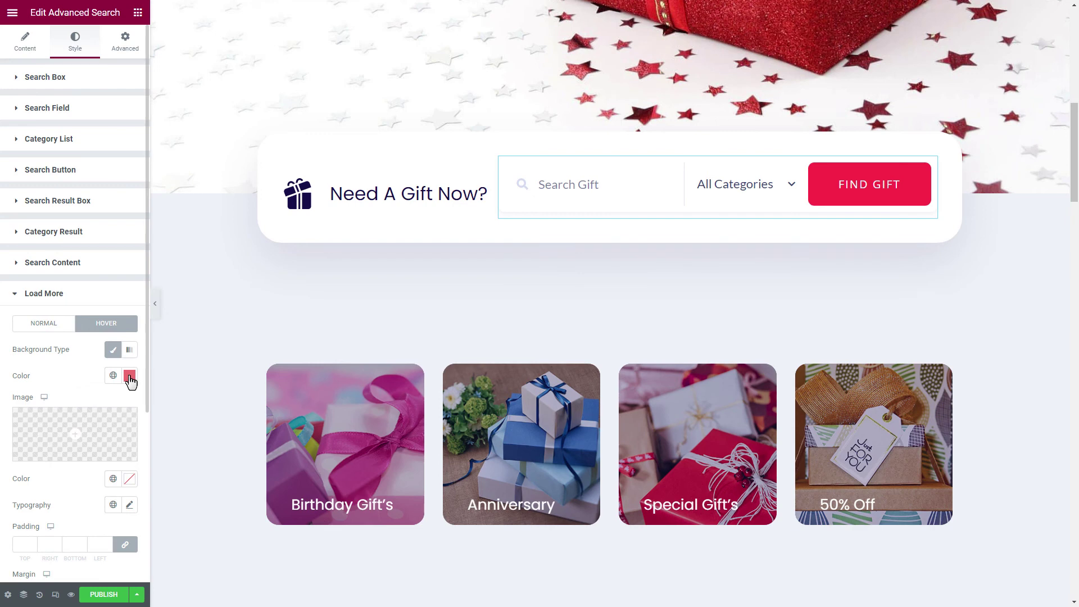
click(93, 296)
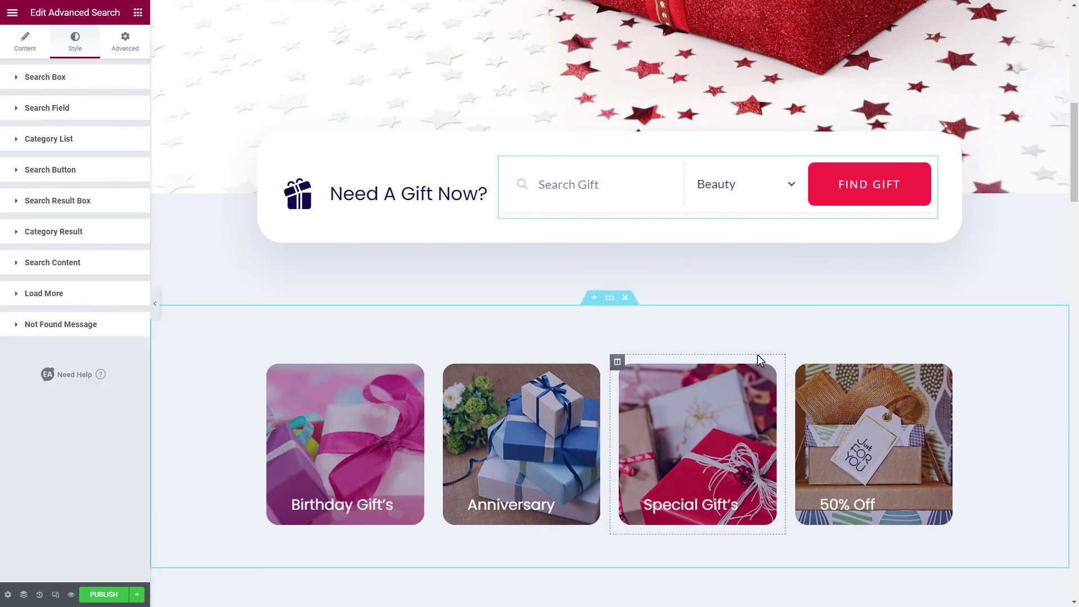
click(97, 596)
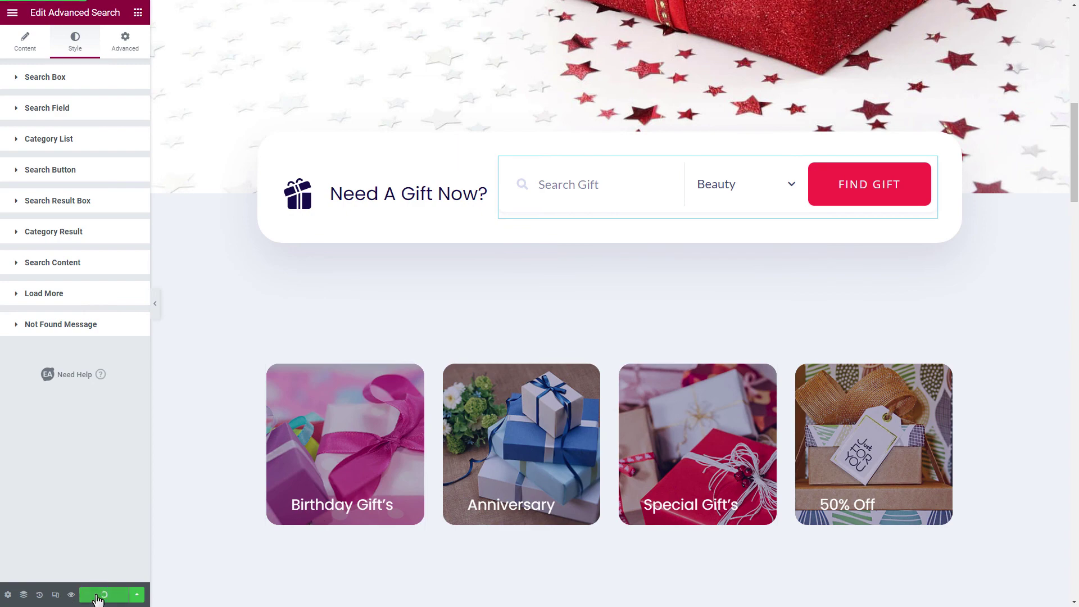
Open the published EleGift page live and scroll down to the gift search bar
click(117, 563)
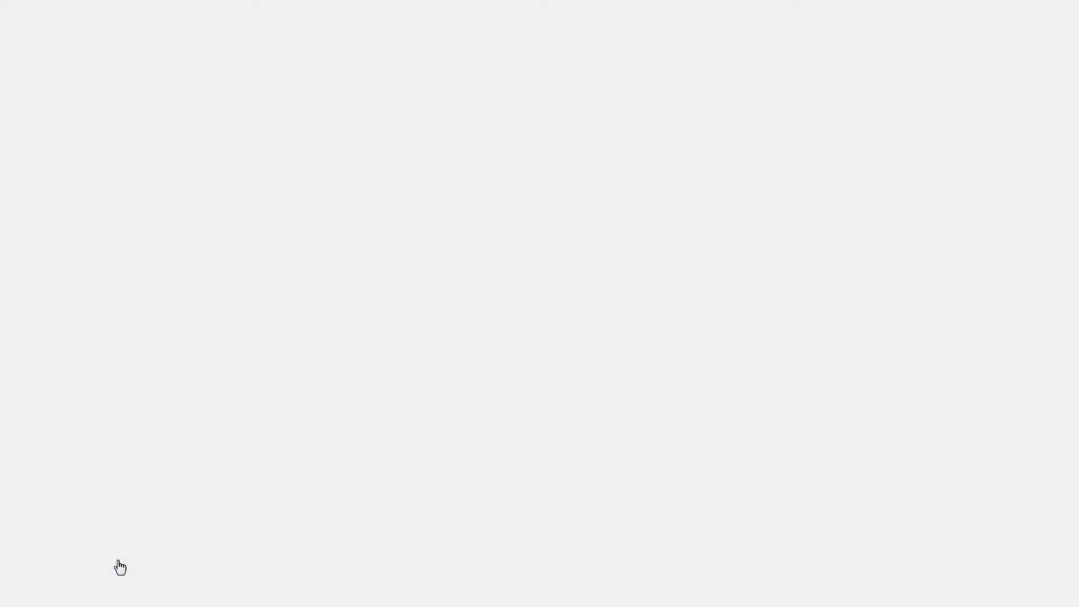
drag(1074, 82, 1076, 189)
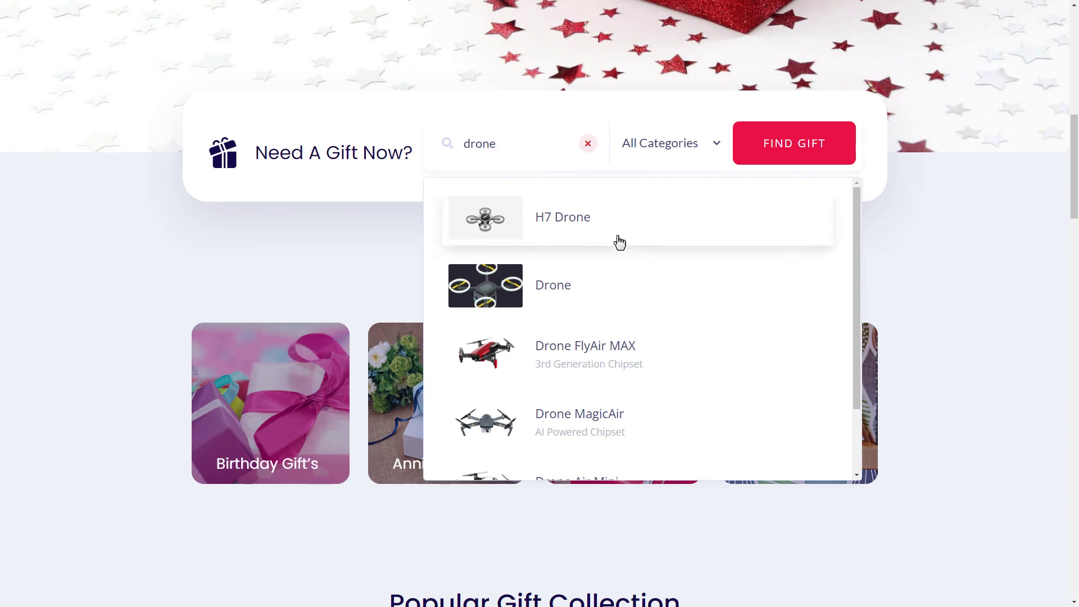
On the live page, filter to Beauty, search 'make up', then clear the field
scroll(620, 240, down, 2)
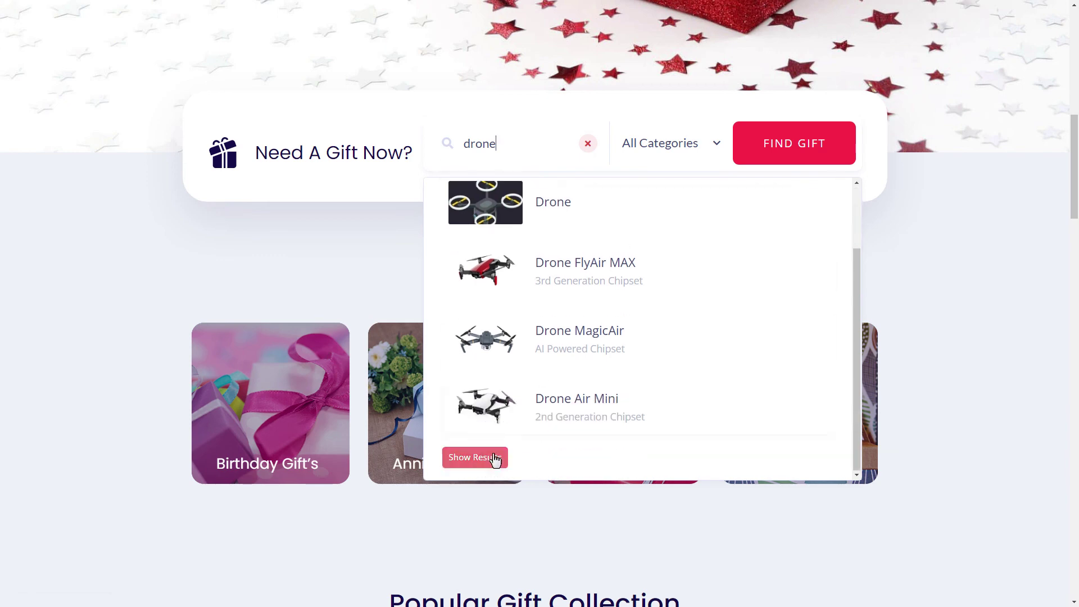
scroll(495, 458, up, 2)
click(588, 144)
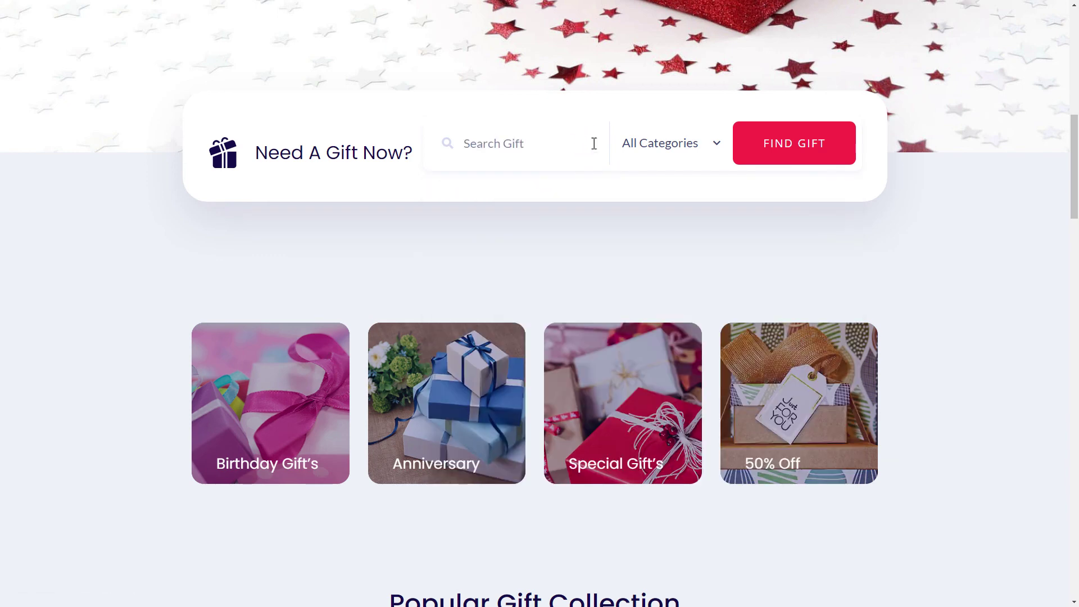
click(719, 143)
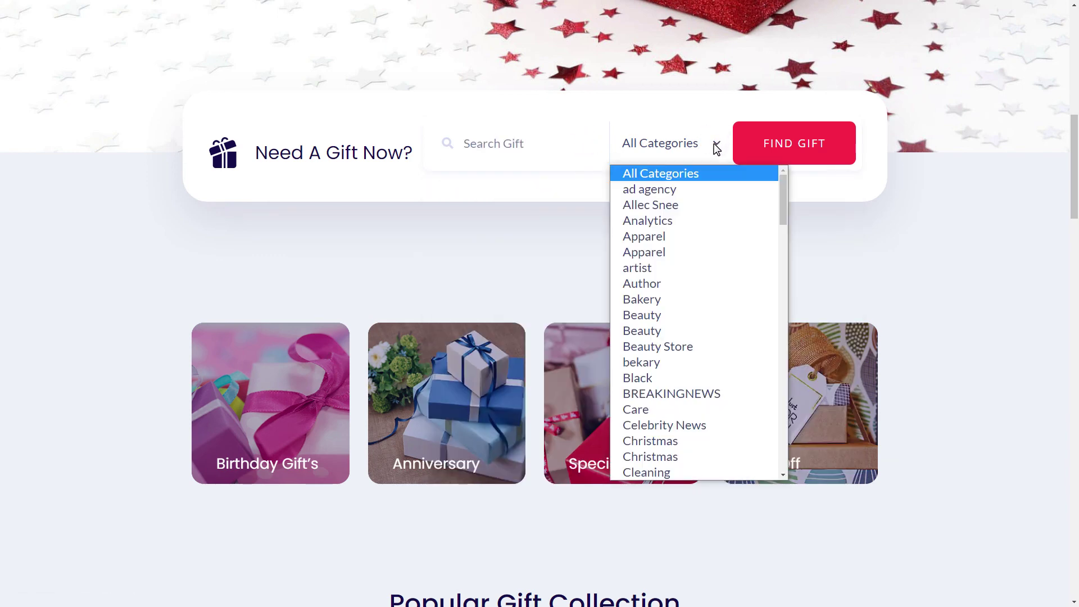
click(684, 330)
click(466, 144)
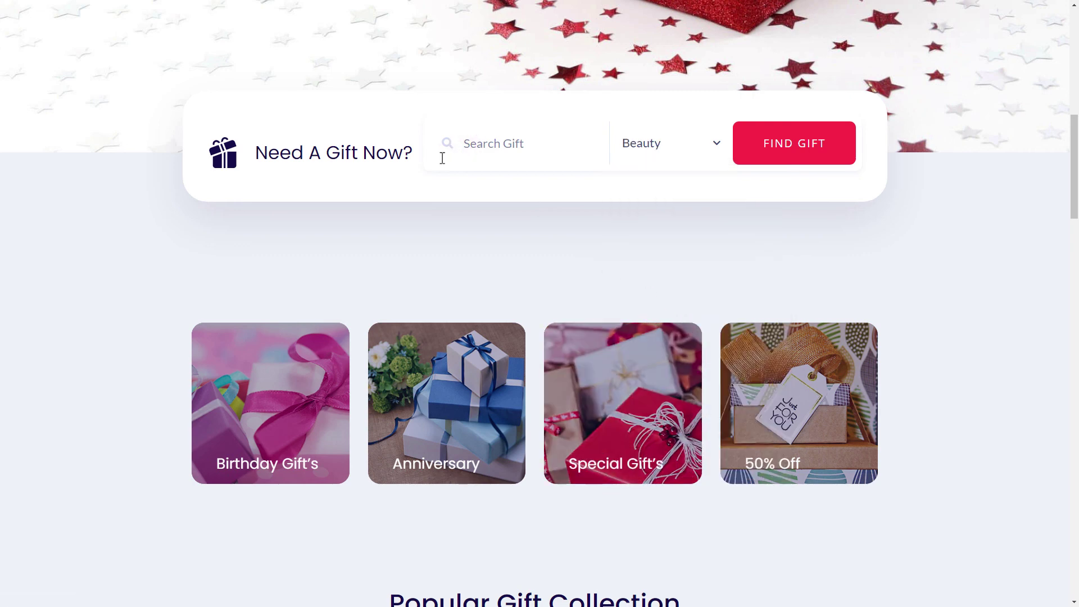
text(make up)
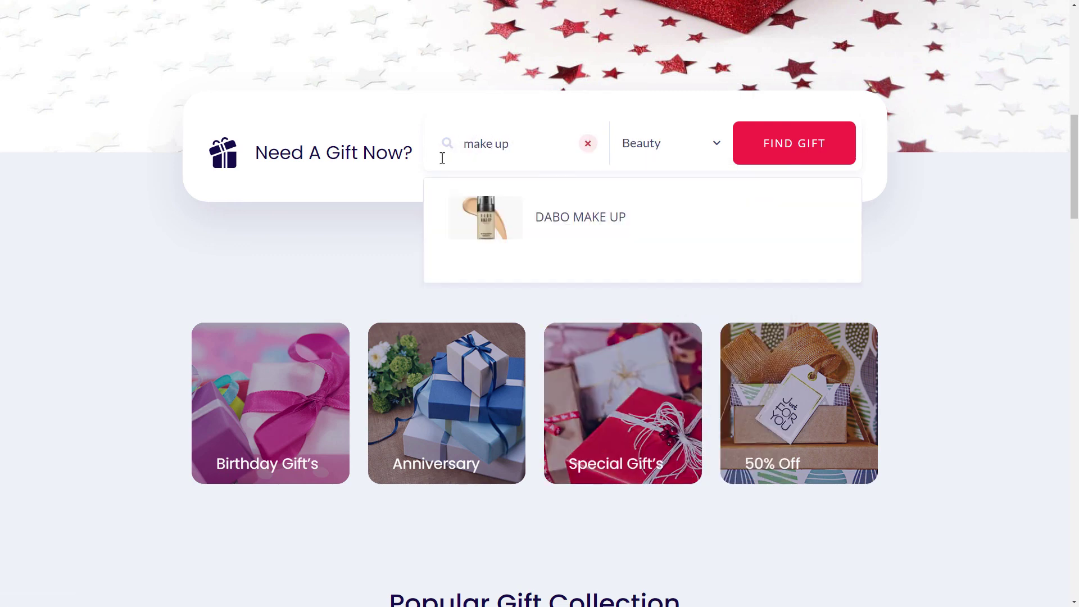
click(593, 146)
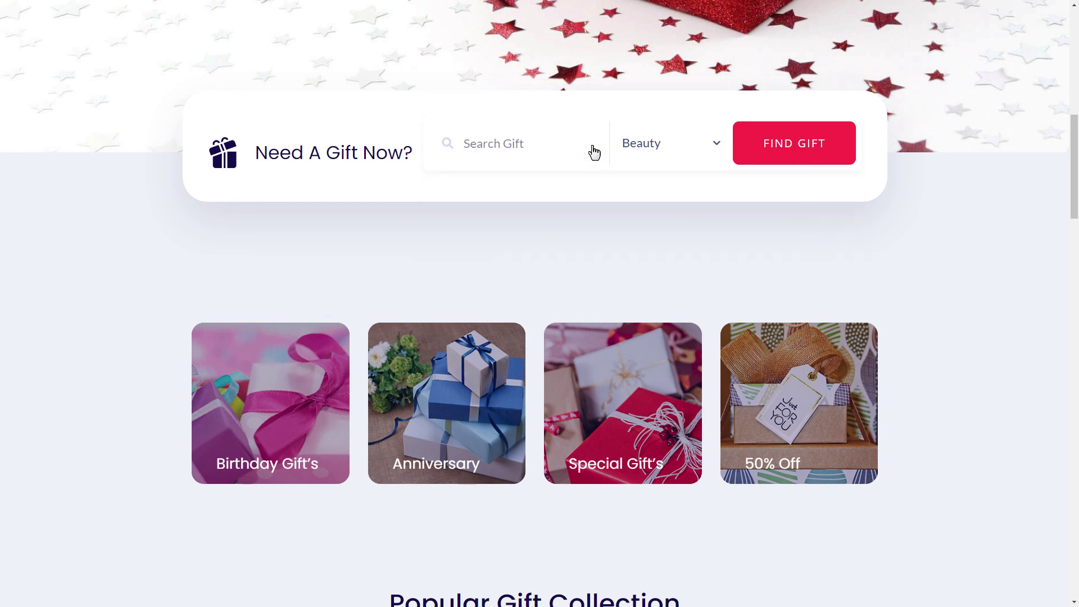